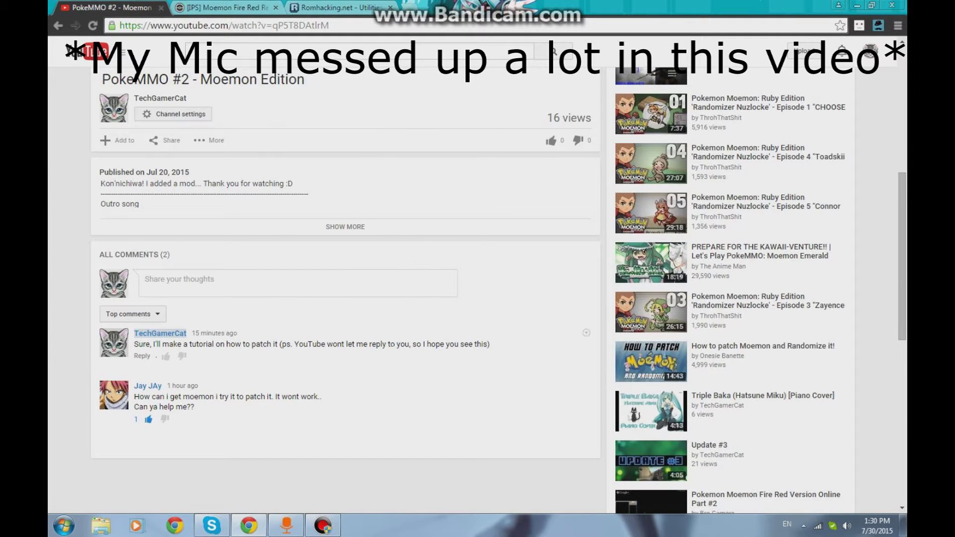
- Scroll through the current page, then minimize Chrome to show the desktop
{"action": "scroll", "coordinate": [398, 381], "scroll_direction": "up", "scroll_amount": 2}
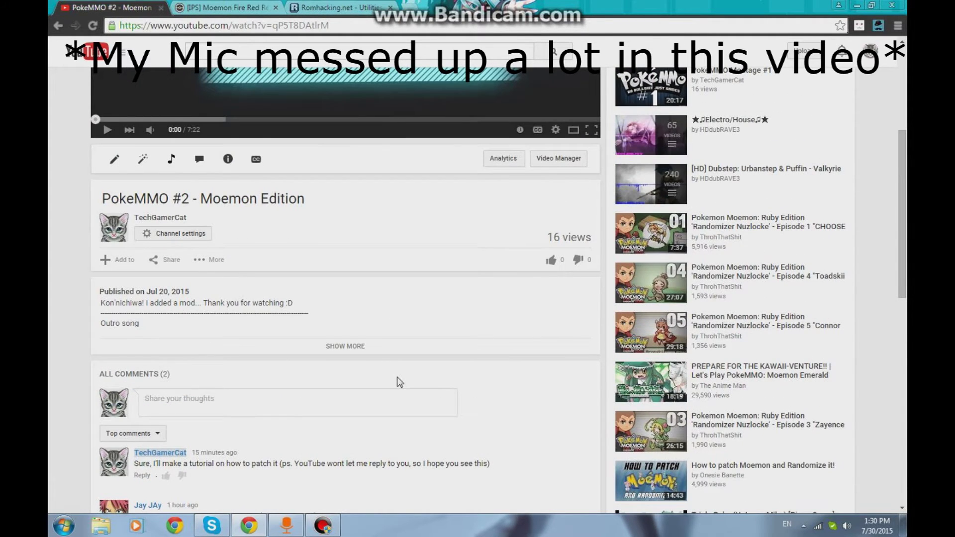
{"action": "scroll", "coordinate": [399, 382], "scroll_direction": "down", "scroll_amount": 2}
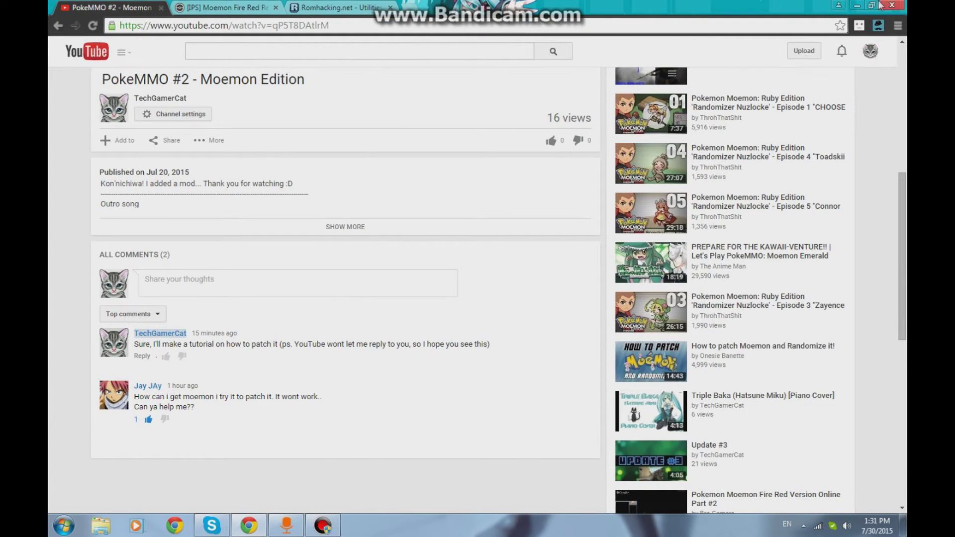
{"action": "left_click", "coordinate": [854, 5]}
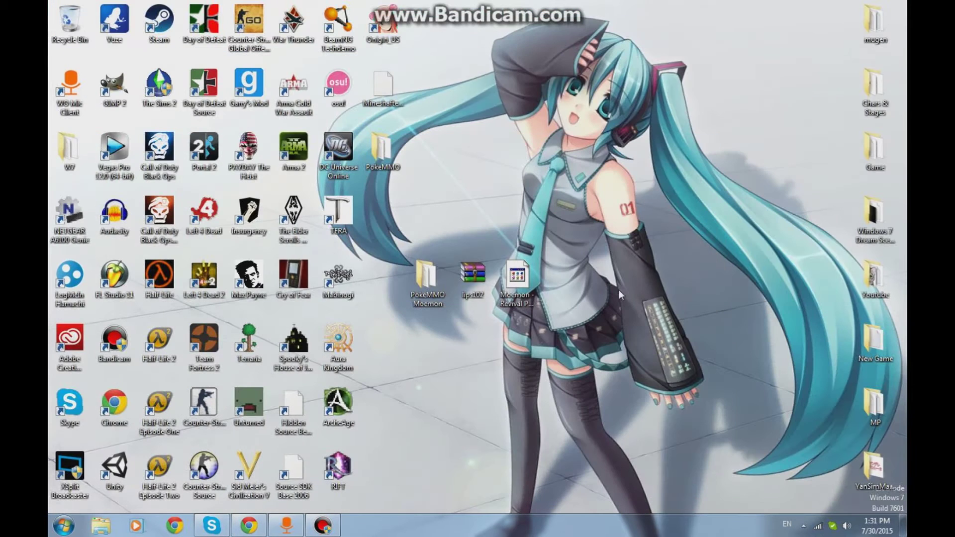
- Browse the PokeMMO Moemon folder and its roms folder, then minimize the folder window
{"action": "left_click_drag", "start_coordinate": [443, 276], "coordinate": [455, 333]}
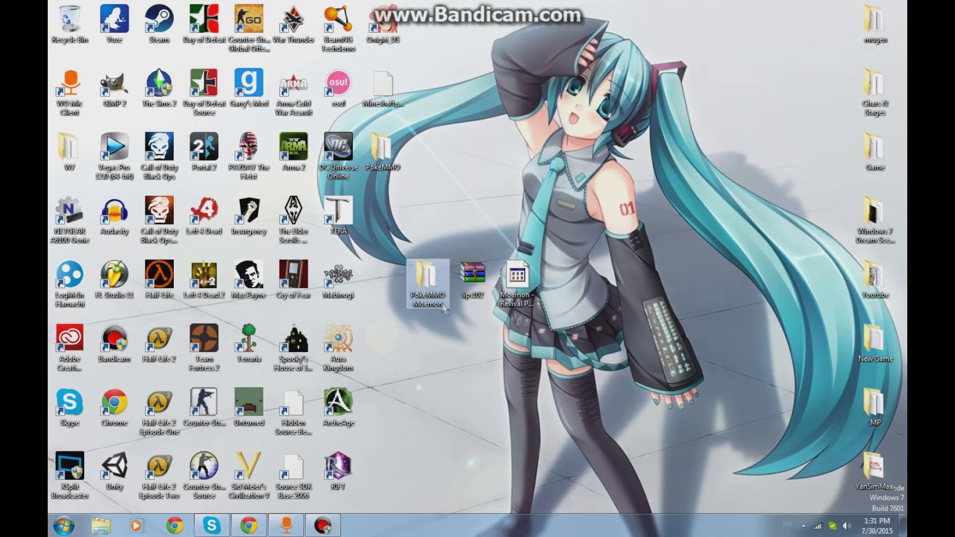
{"action": "double_click", "coordinate": [420, 282]}
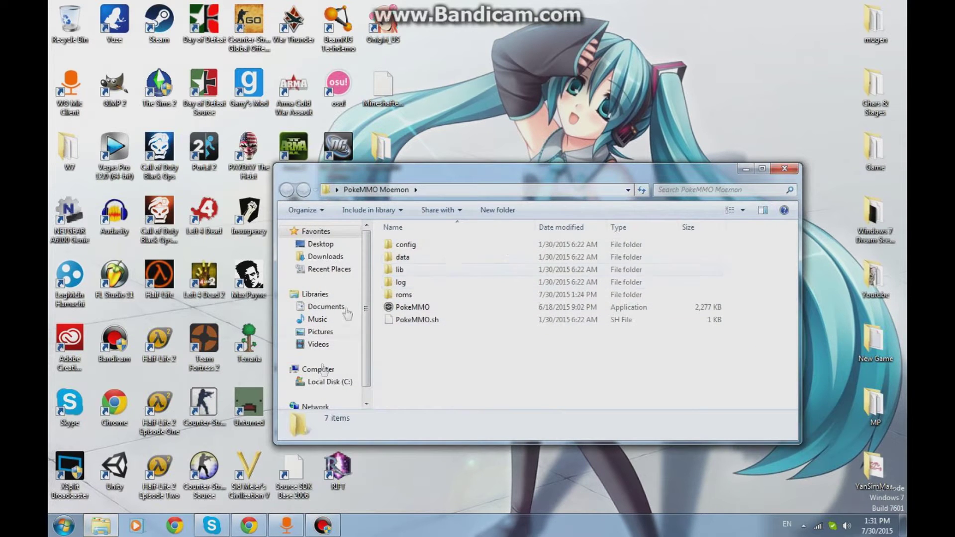
{"action": "double_click", "coordinate": [426, 295]}
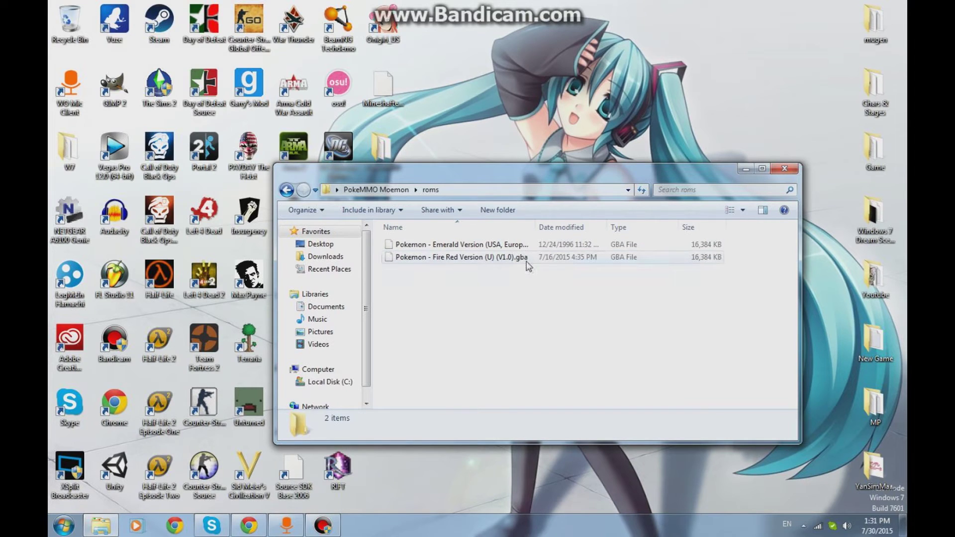
{"action": "left_click", "coordinate": [287, 189]}
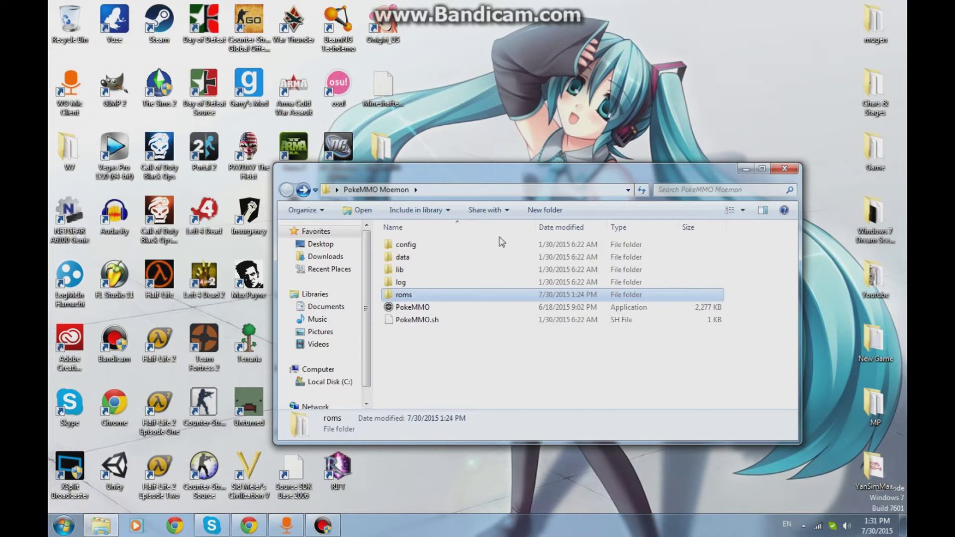
{"action": "left_click", "coordinate": [744, 170]}
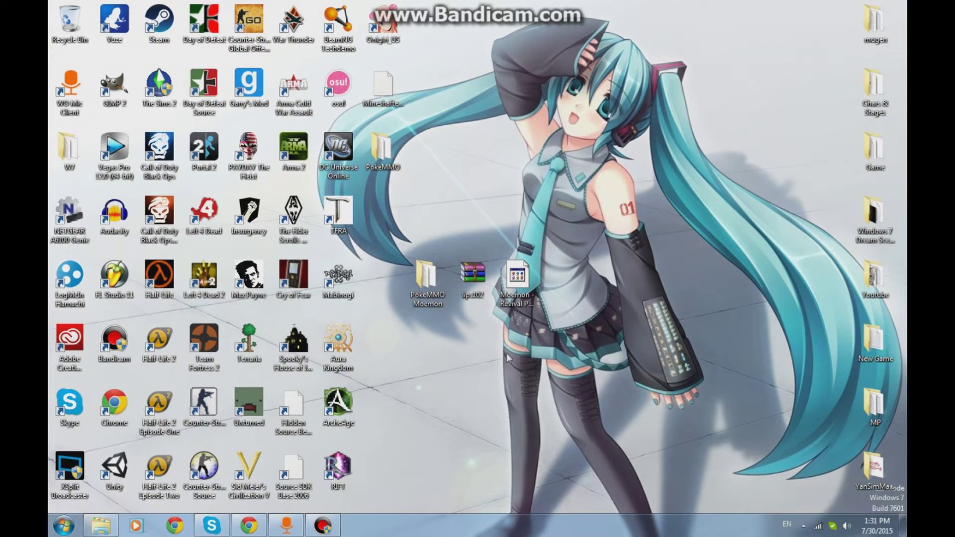
- Inspect the Lunar IPS archive, Moemon patch file and PokeMMO Moemon folder on the desktop
{"action": "left_click", "coordinate": [474, 283]}
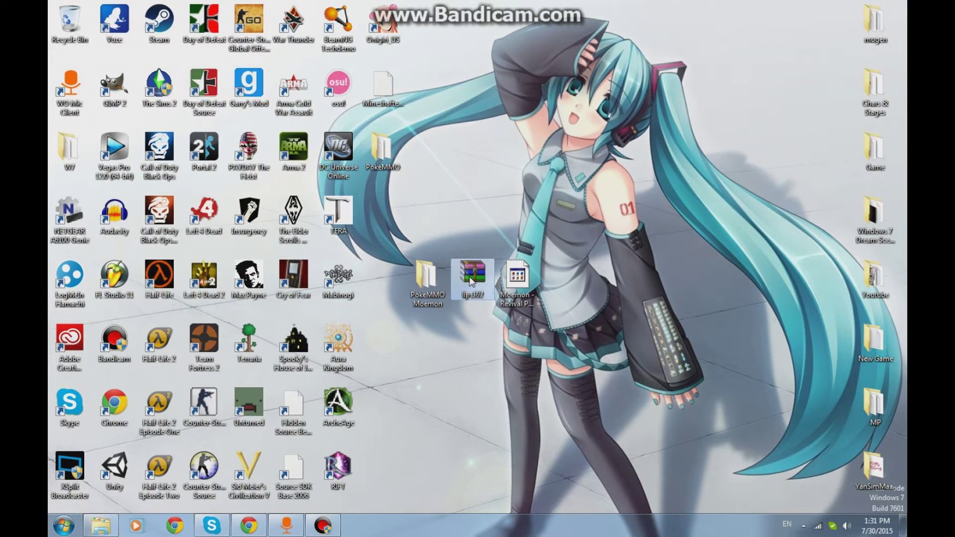
{"action": "left_click", "coordinate": [519, 279]}
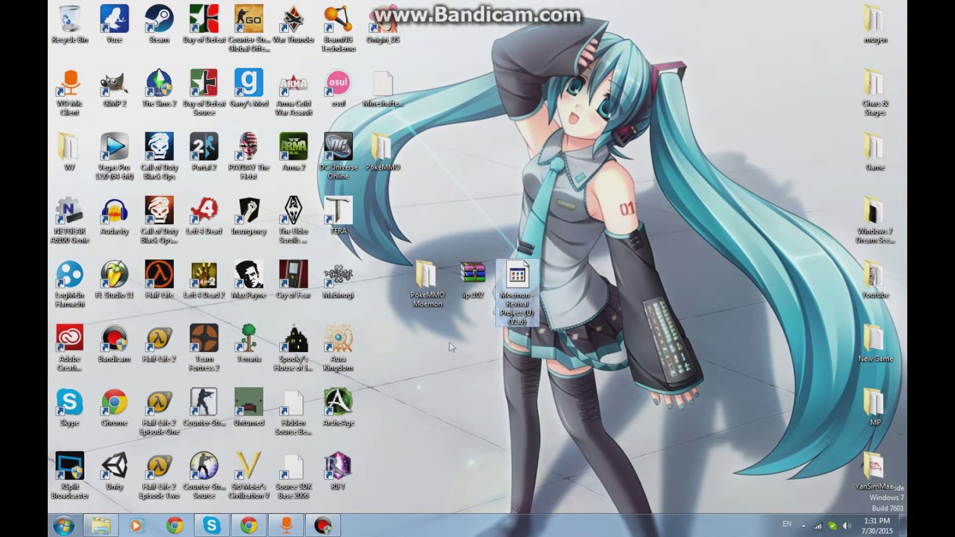
{"action": "left_click", "coordinate": [426, 276]}
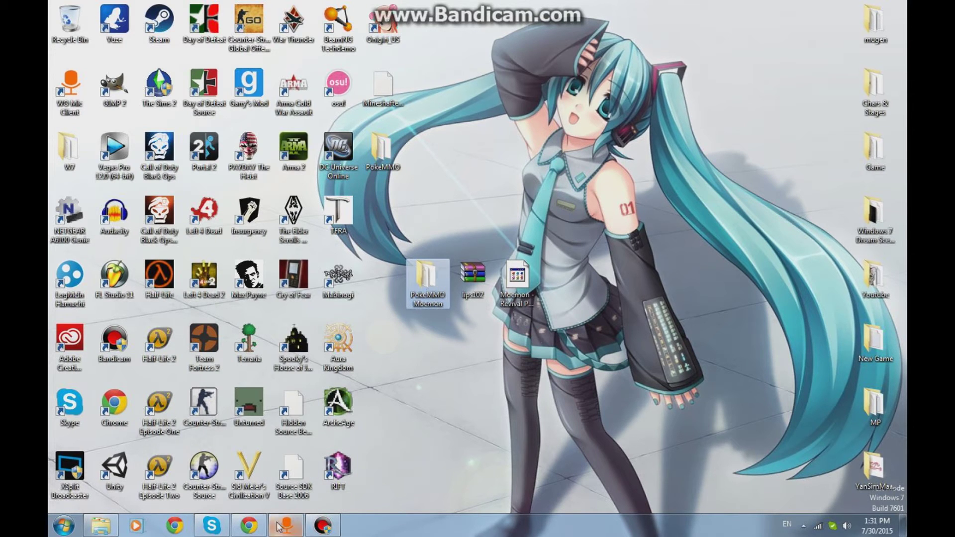
- Restore Chrome, check the Moemon Fire Red thread's Download section, then view the Lunar IPS page
{"action": "left_click", "coordinate": [248, 526]}
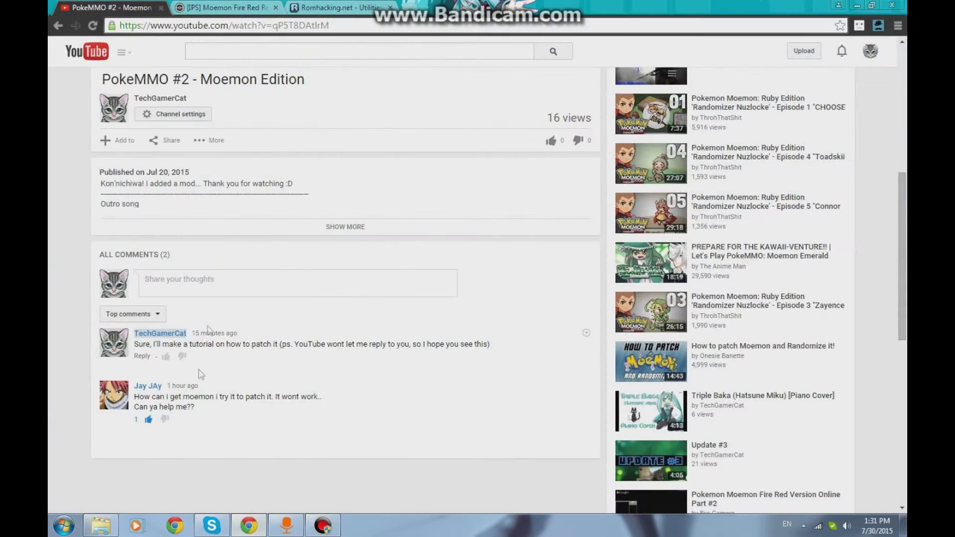
{"action": "left_click", "coordinate": [227, 8]}
{"action": "scroll", "coordinate": [244, 479], "scroll_direction": "down", "scroll_amount": 6}
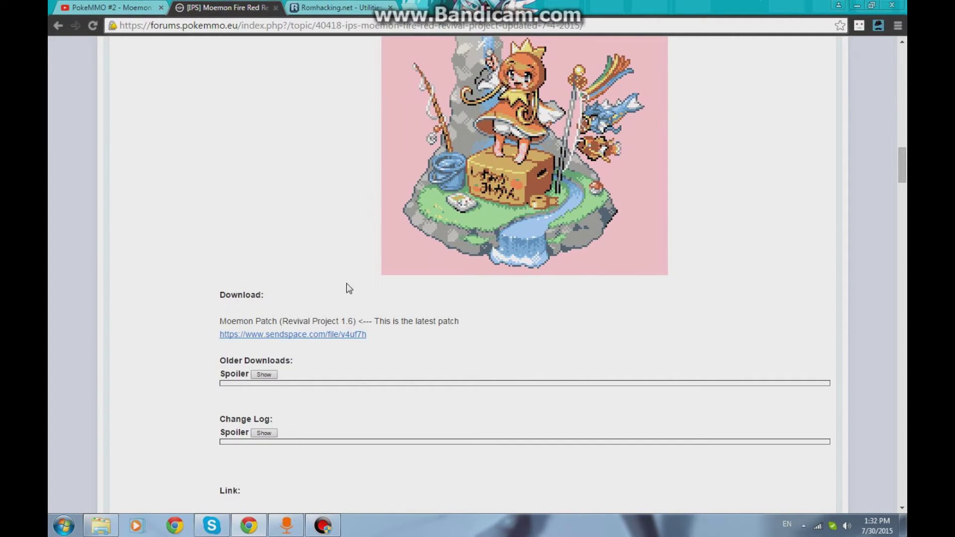
{"action": "left_click", "coordinate": [321, 19]}
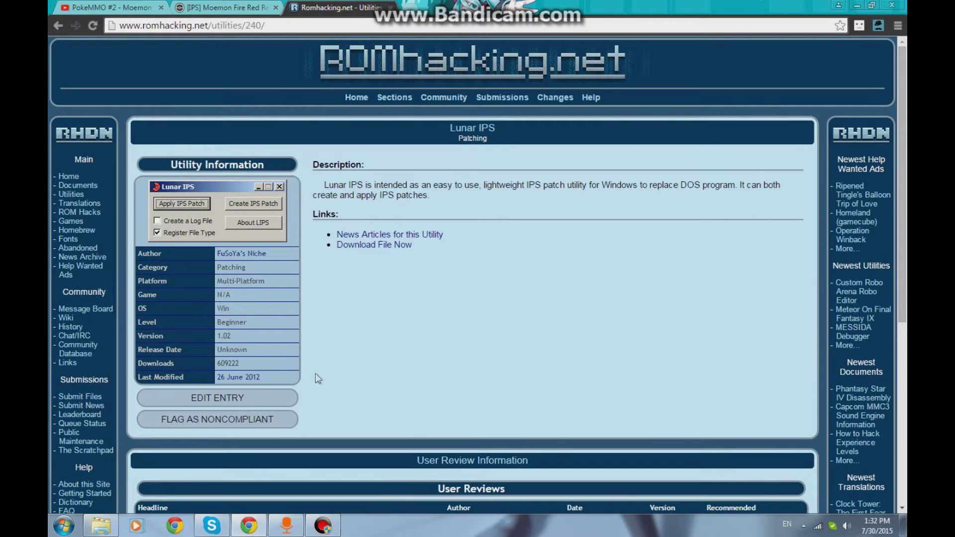
- Minimize Chrome, bring the Lunar IPS page back briefly, then minimize it again
{"action": "left_click", "coordinate": [857, 5]}
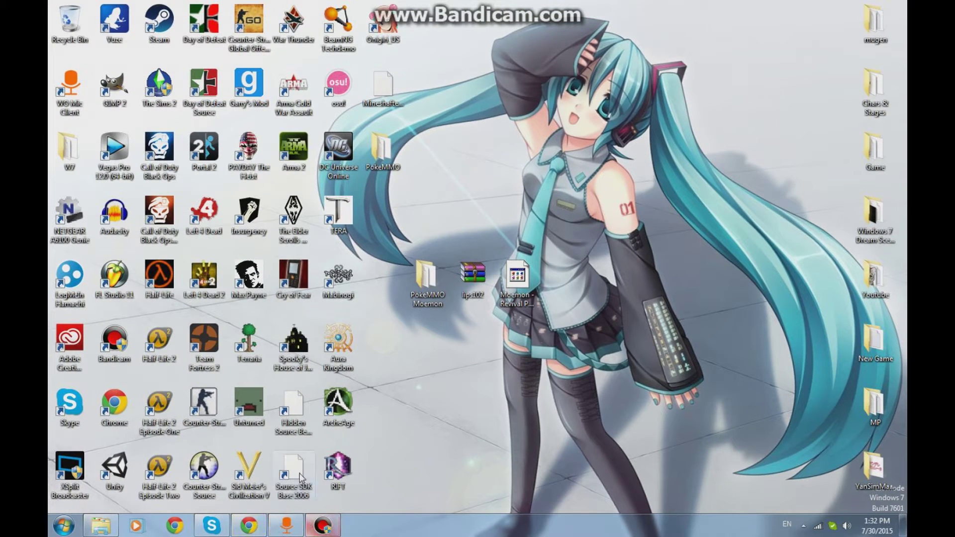
{"action": "left_click", "coordinate": [258, 528]}
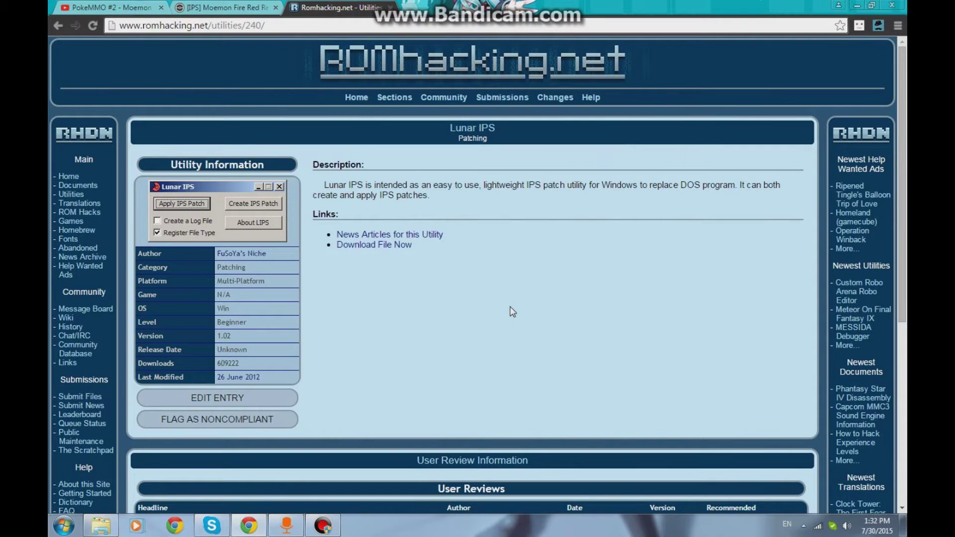
{"action": "left_click", "coordinate": [857, 5]}
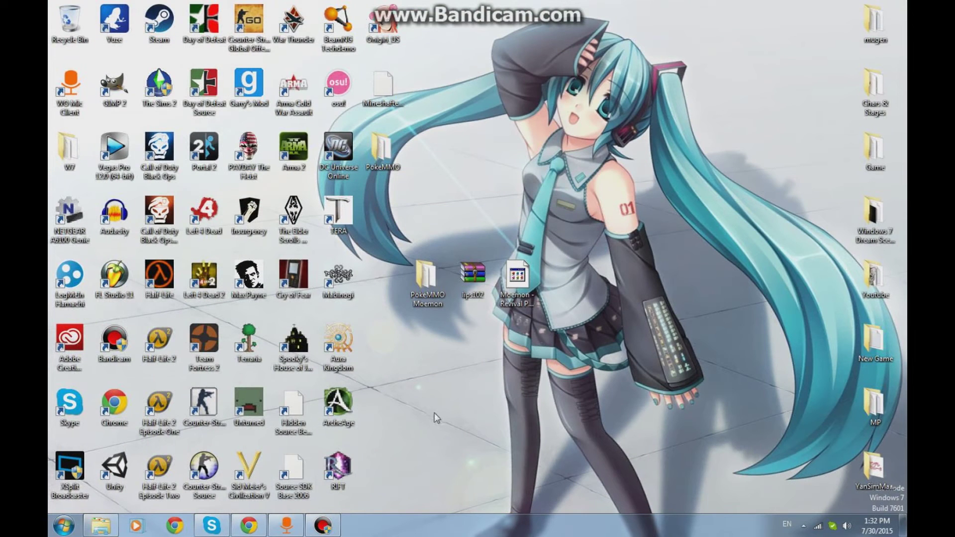
- Move the PokeMMO Moemon folder beside TERA, then run Lunar IPS.exe from lips102.zip
{"action": "left_click_drag", "start_coordinate": [432, 277], "coordinate": [384, 219]}
{"action": "mouse_move", "coordinate": [384, 222]}
{"action": "left_mouse_down"}
{"action": "mouse_move", "coordinate": [390, 306]}
{"action": "mouse_move", "coordinate": [470, 238]}
{"action": "mouse_move", "coordinate": [390, 226]}
{"action": "left_mouse_up"}
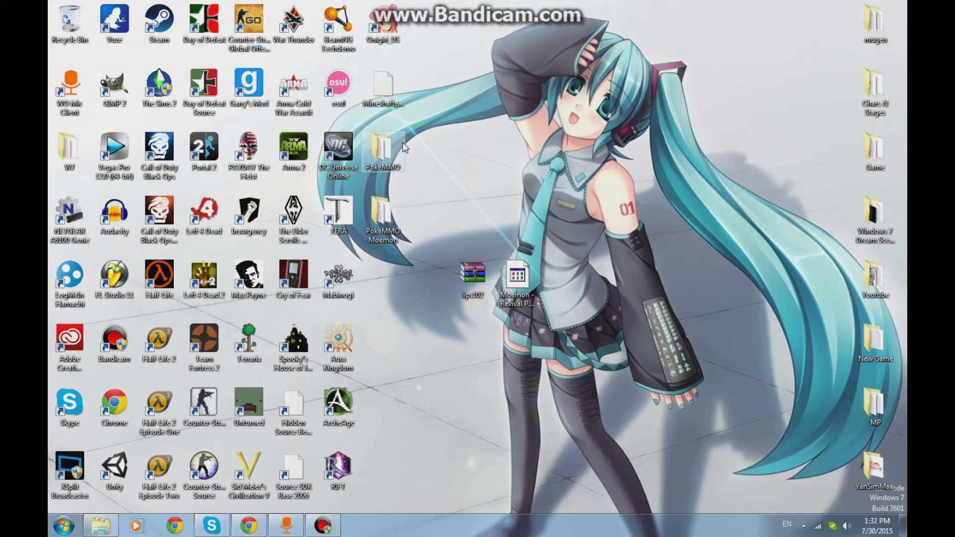
{"action": "double_click", "coordinate": [478, 283]}
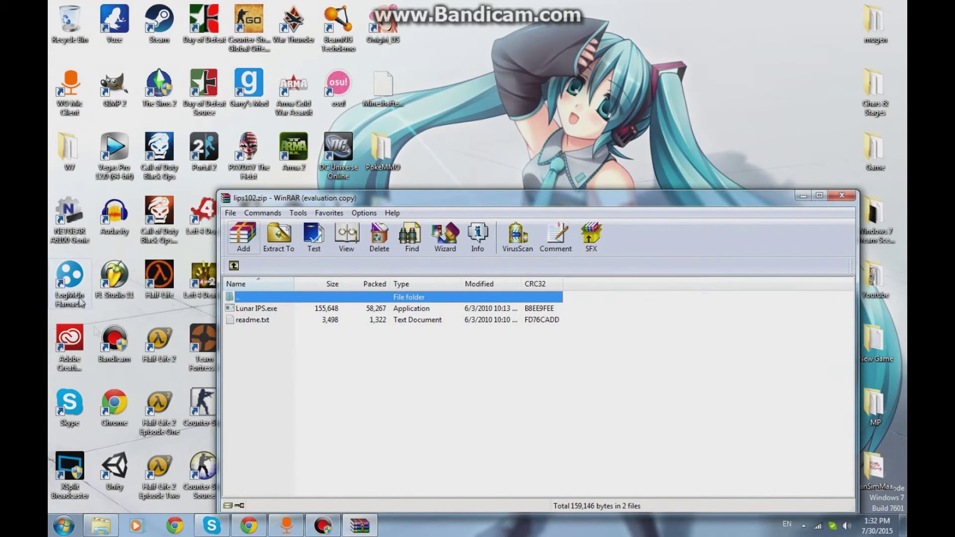
{"action": "left_click", "coordinate": [628, 305]}
{"action": "double_click", "coordinate": [256, 308]}
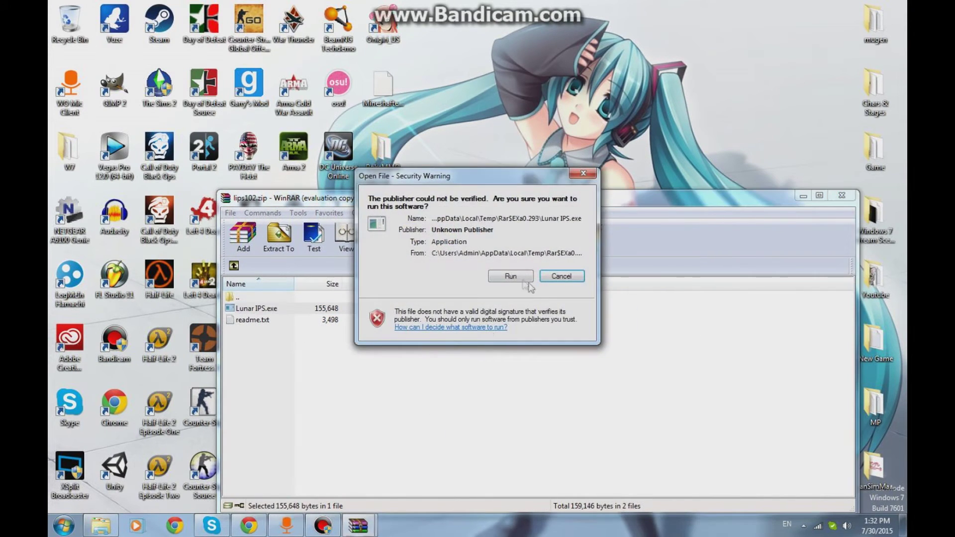
{"action": "left_click", "coordinate": [510, 276]}
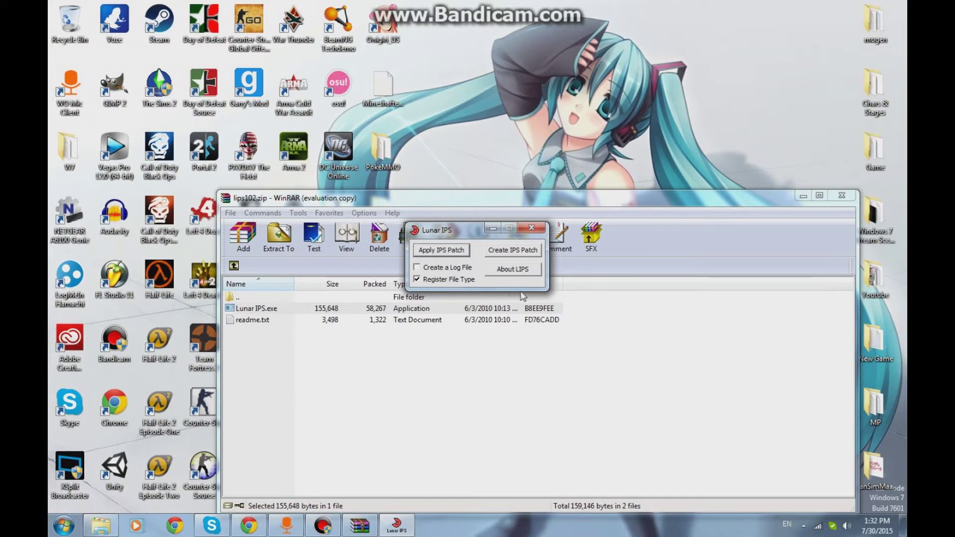
- Apply an IPS patch using Moemon - Revival Project (U) (V1.6).ips from the Desktop
{"action": "left_click", "coordinate": [436, 250]}
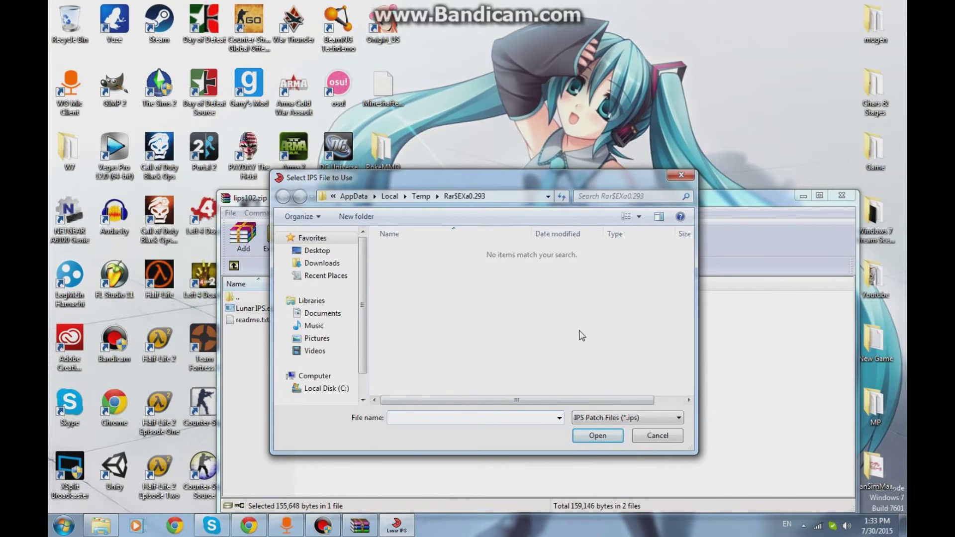
{"action": "left_click_drag", "start_coordinate": [483, 178], "coordinate": [517, 204]}
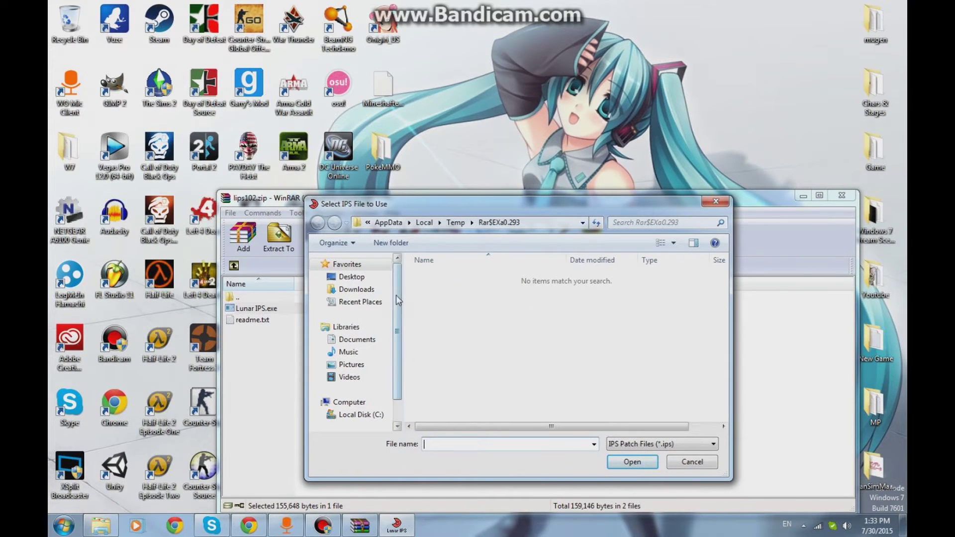
{"action": "left_click", "coordinate": [352, 277]}
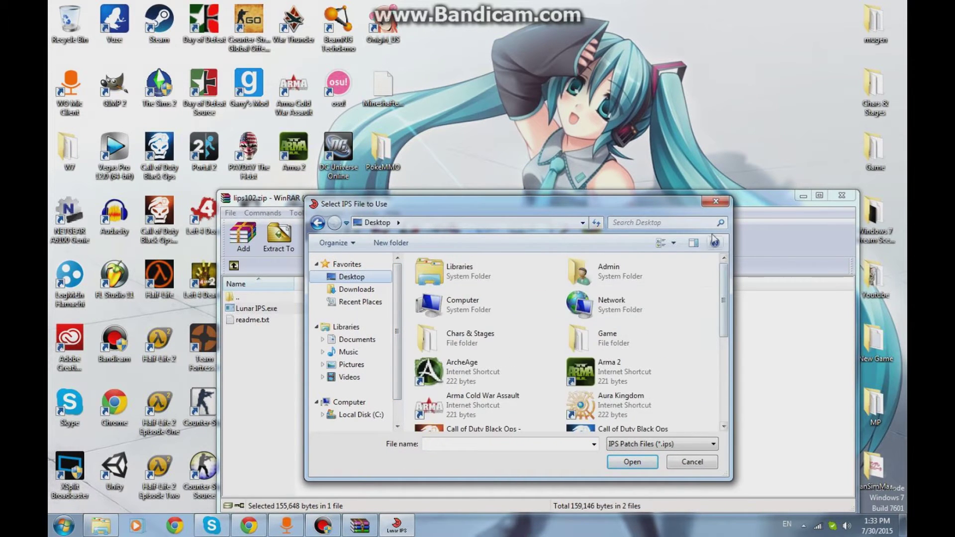
{"action": "left_click", "coordinate": [802, 195]}
{"action": "left_click_drag", "start_coordinate": [447, 203], "coordinate": [503, 318]}
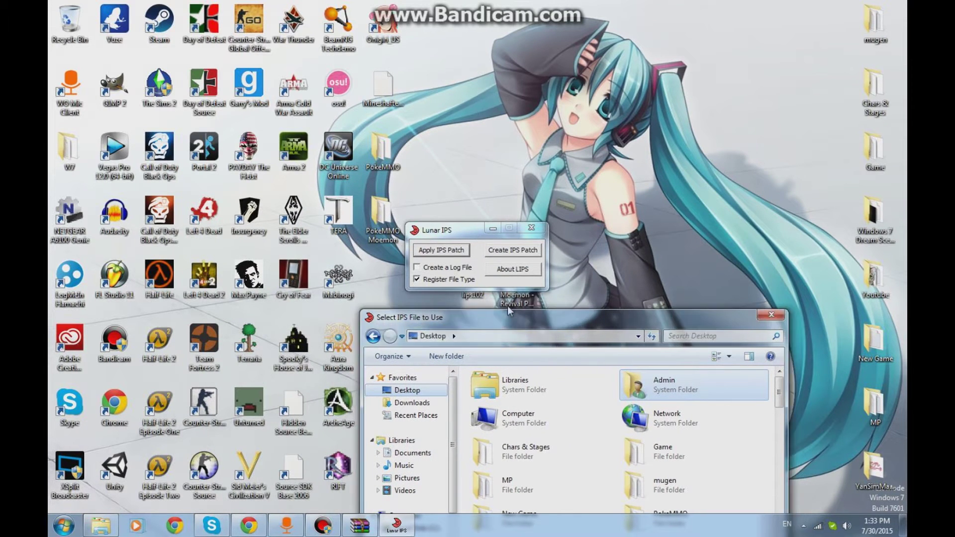
{"action": "left_click_drag", "start_coordinate": [522, 314], "coordinate": [505, 182]}
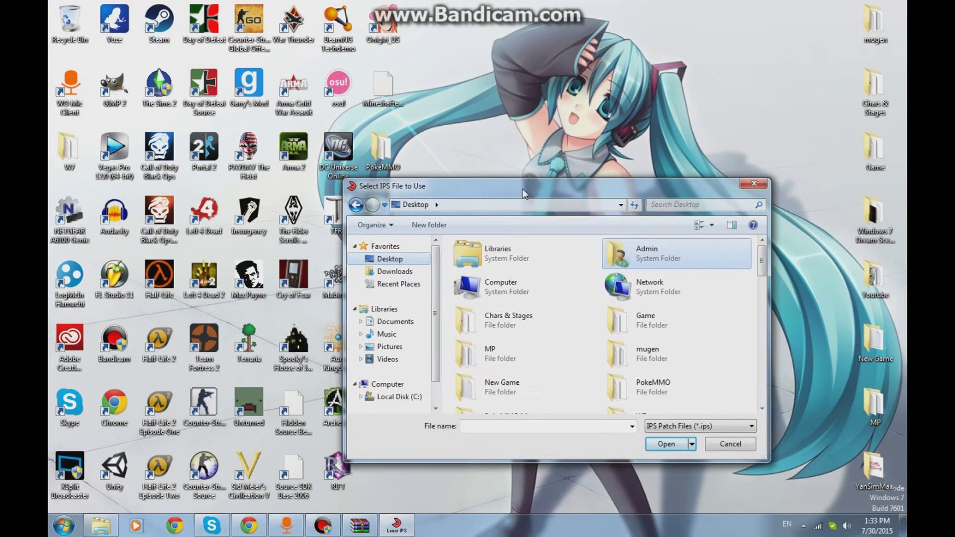
{"action": "left_click_drag", "start_coordinate": [761, 259], "coordinate": [758, 417]}
{"action": "scroll", "coordinate": [766, 400], "scroll_direction": "up", "scroll_amount": 2}
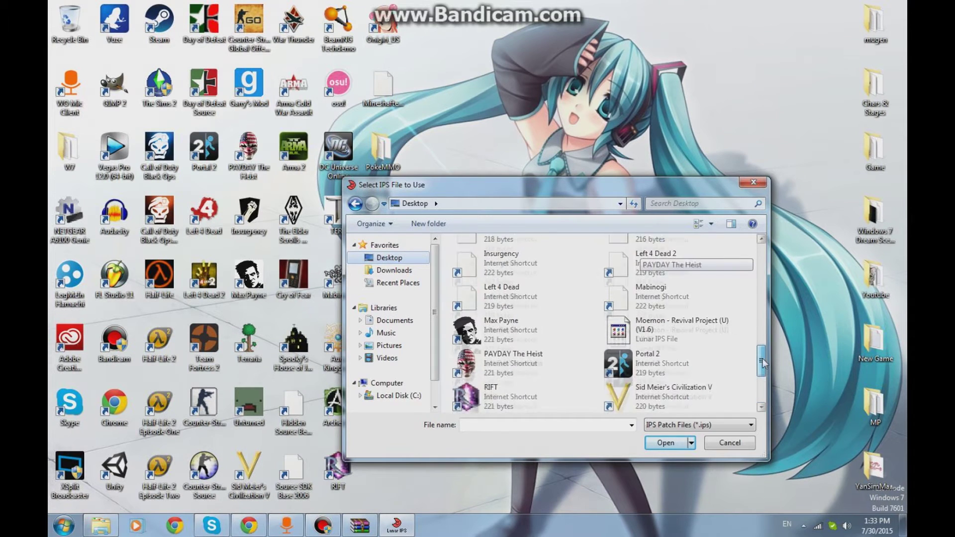
{"action": "left_click", "coordinate": [676, 362]}
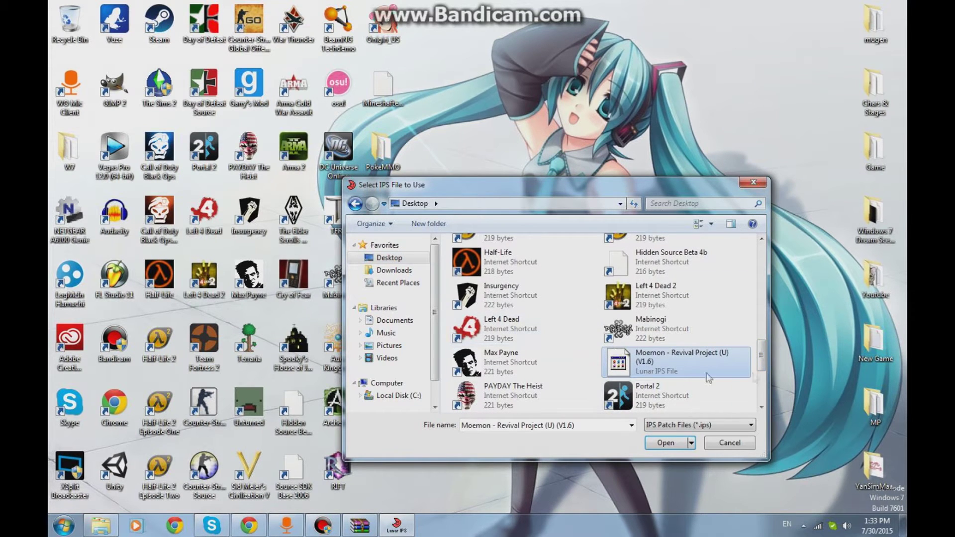
{"action": "left_click", "coordinate": [668, 446]}
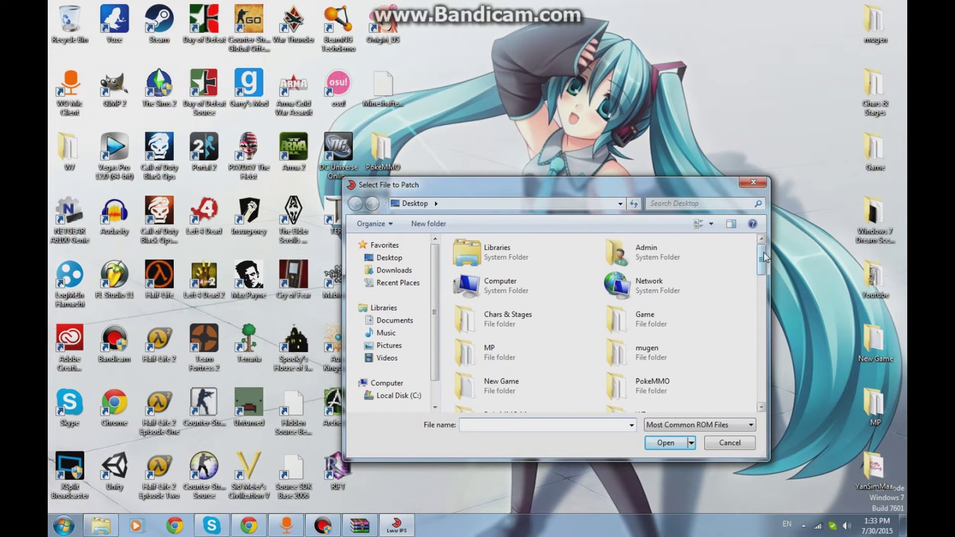
- Patch Pokemon - Fire Red Version (U) (V1.0).gba from PokeMMO Moemon\roms with the Moemon patch
{"action": "left_click_drag", "start_coordinate": [762, 262], "coordinate": [764, 280]}
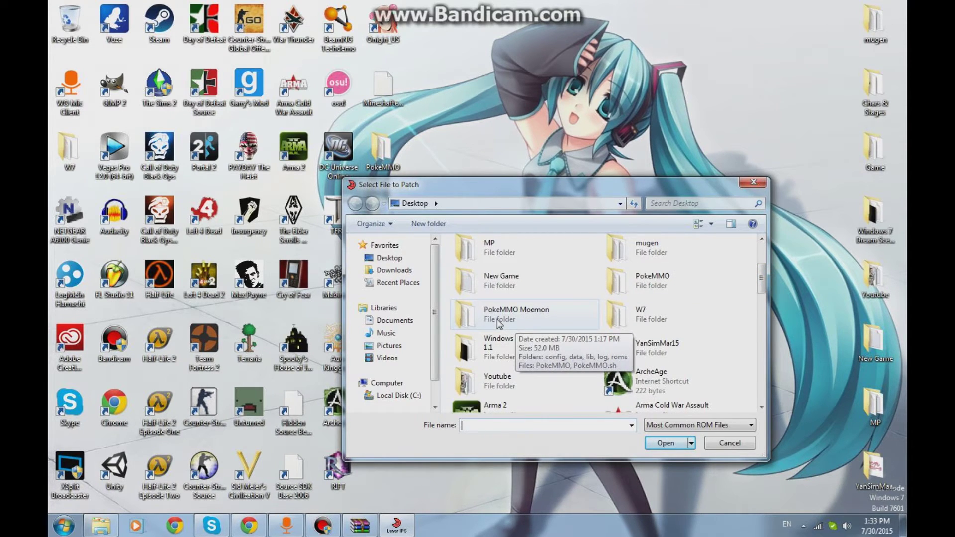
{"action": "double_click", "coordinate": [517, 319]}
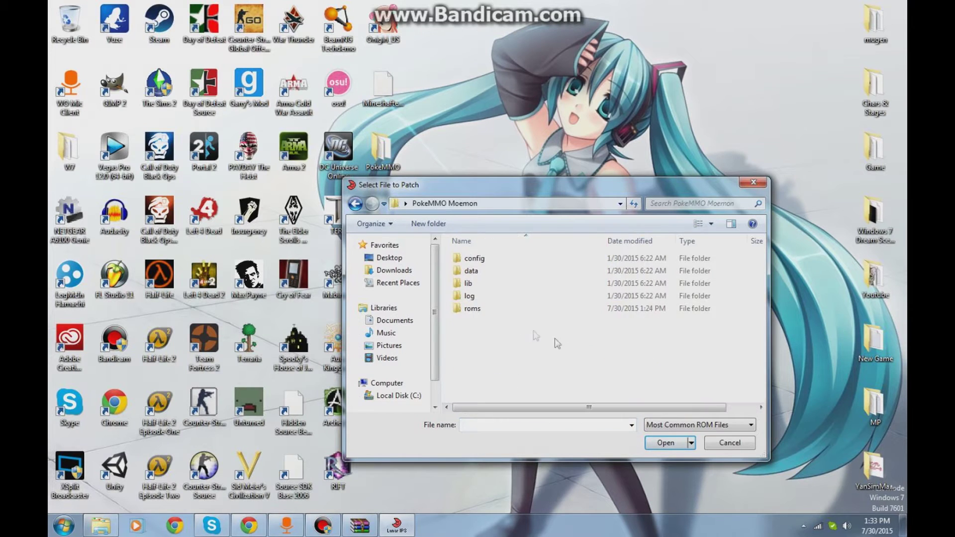
{"action": "left_click", "coordinate": [355, 204]}
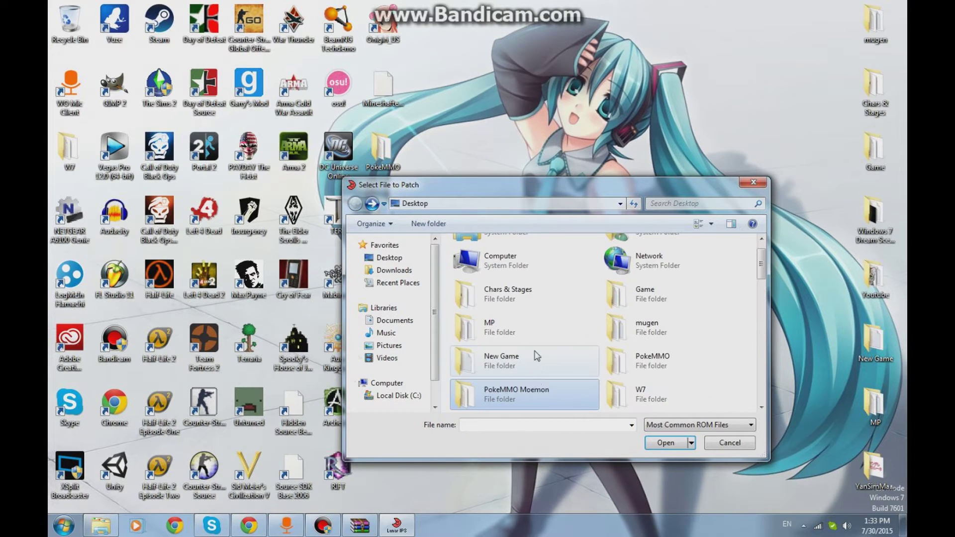
{"action": "scroll", "coordinate": [527, 344], "scroll_direction": "down", "scroll_amount": 3}
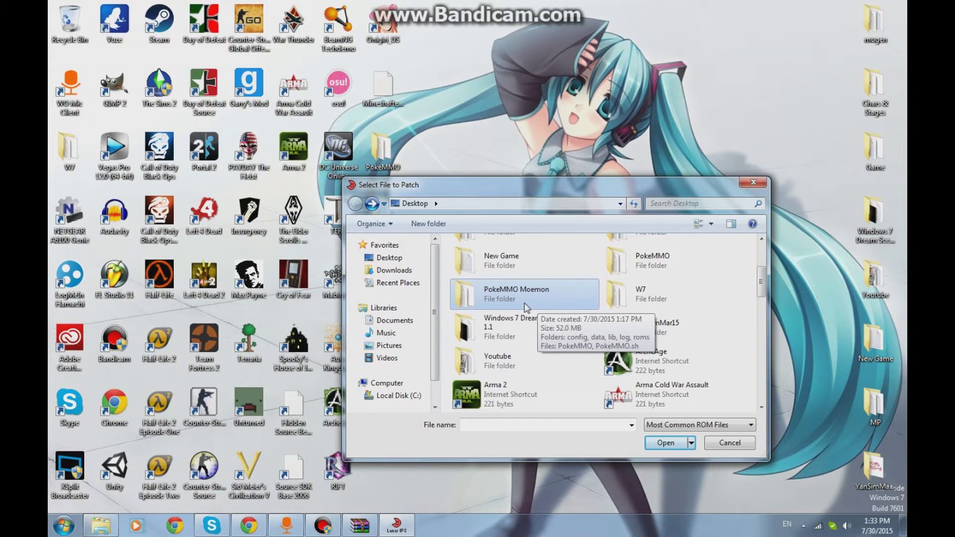
{"action": "double_click", "coordinate": [502, 298]}
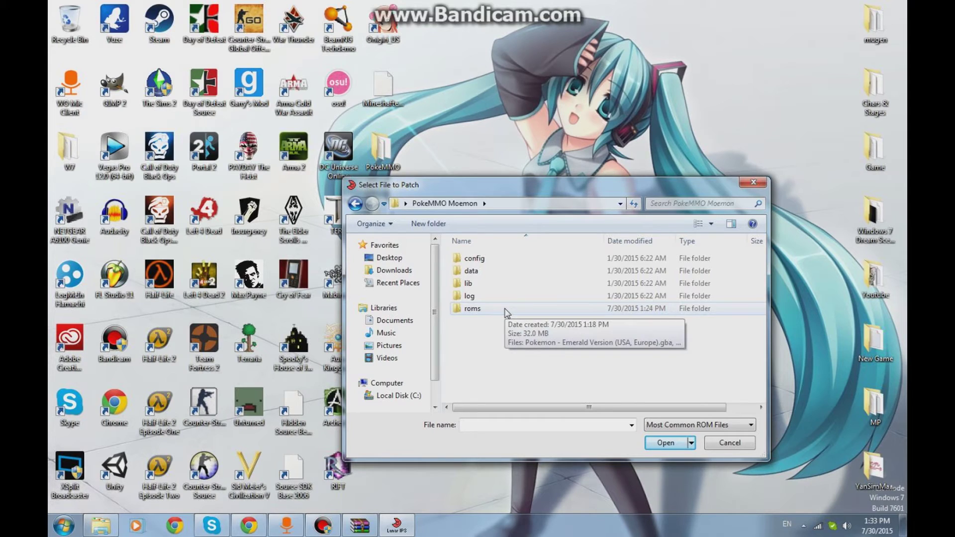
{"action": "double_click", "coordinate": [505, 310]}
{"action": "key", "text": "BackSpace"}
{"action": "double_click", "coordinate": [522, 312]}
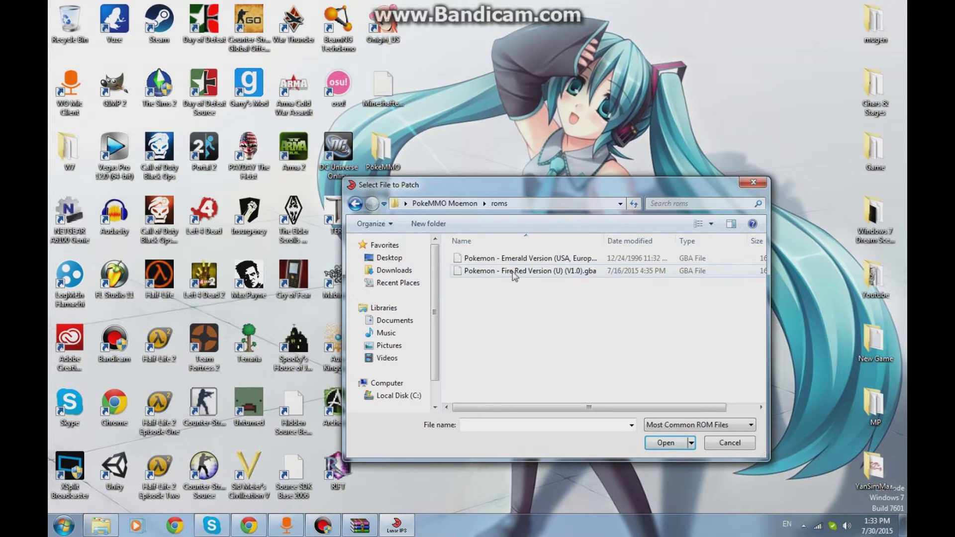
{"action": "left_click", "coordinate": [519, 279]}
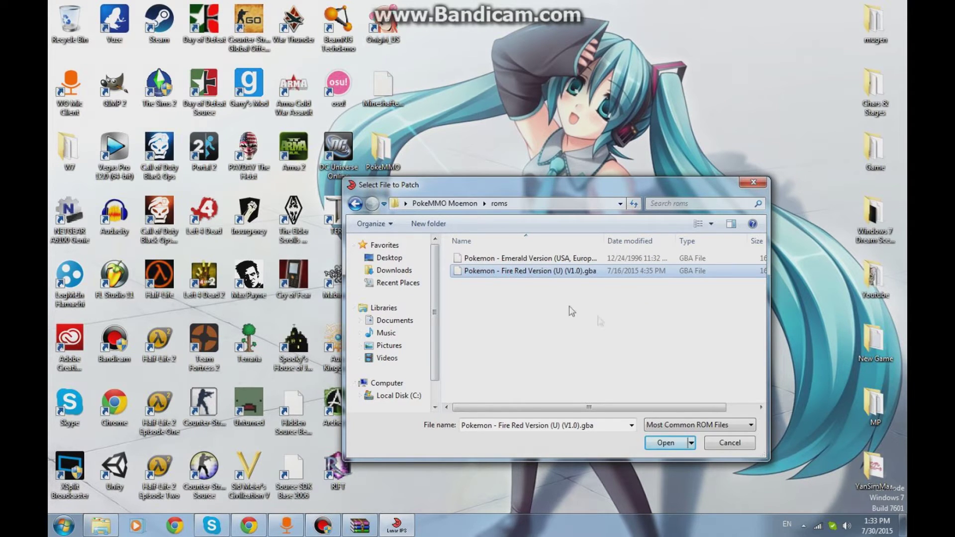
{"action": "left_click", "coordinate": [665, 443]}
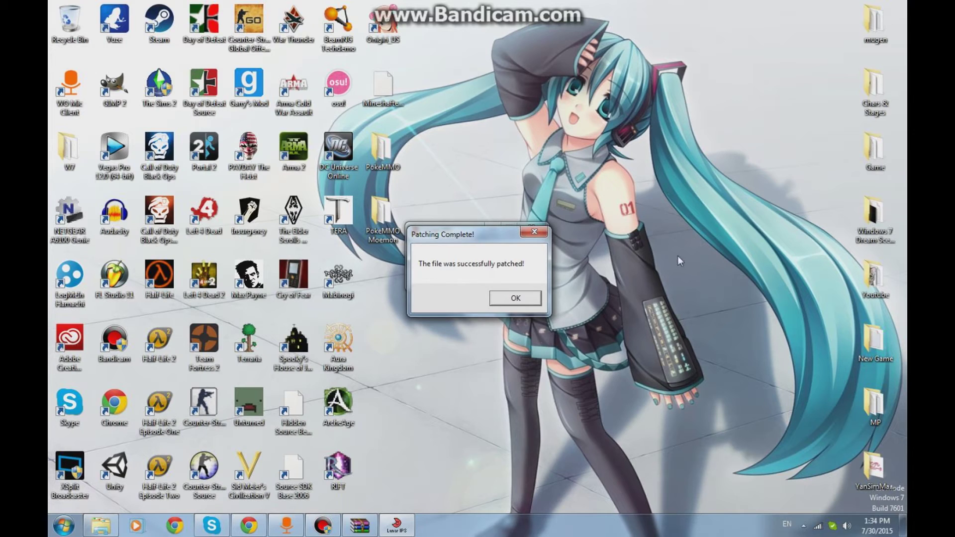
- Close Lunar IPS and move lips102 and the Moemon patch file into PokeMMO Moemon
{"action": "left_click", "coordinate": [515, 299]}
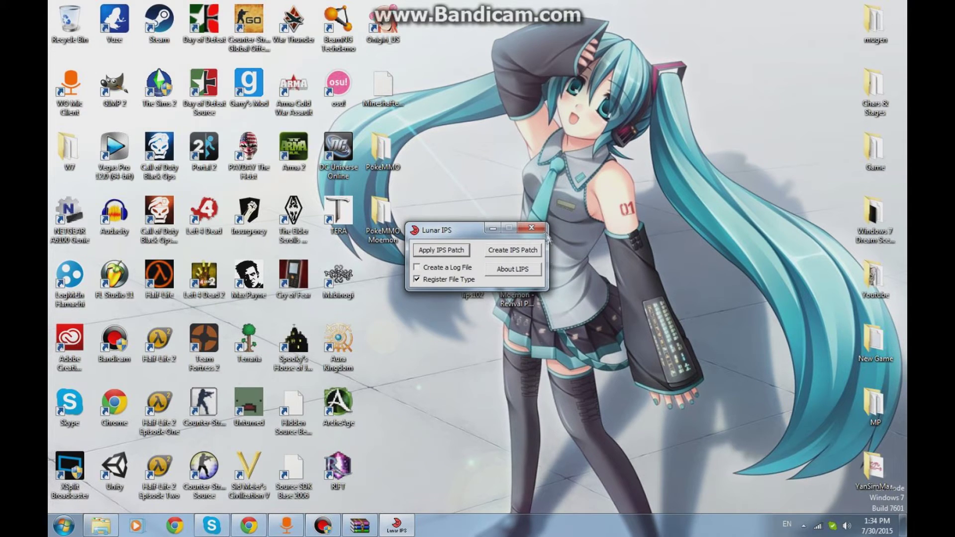
{"action": "left_click", "coordinate": [531, 228]}
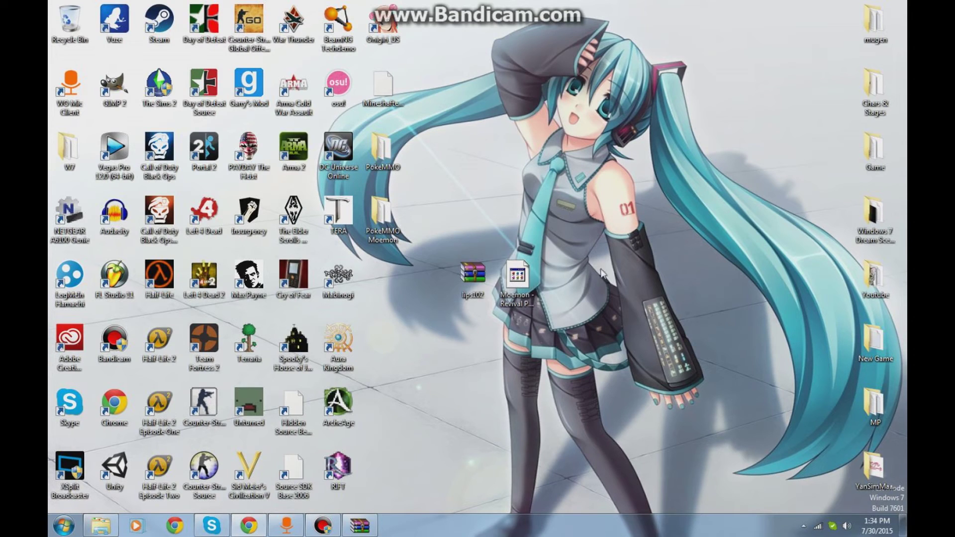
{"action": "left_click_drag", "start_coordinate": [587, 269], "coordinate": [478, 289]}
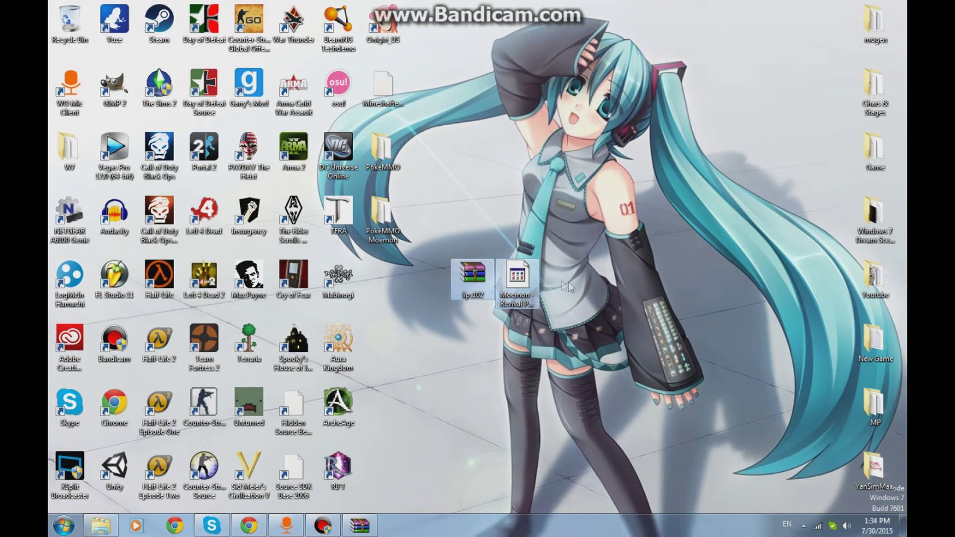
{"action": "left_click_drag", "start_coordinate": [518, 288], "coordinate": [403, 370]}
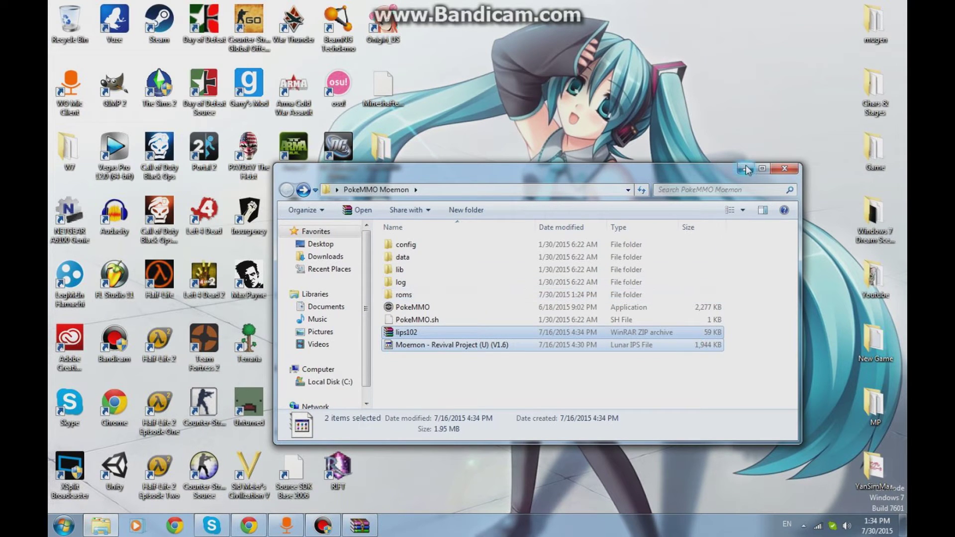
{"action": "left_click", "coordinate": [745, 169]}
- Launch PokeMMO.exe from the PokeMMO Moemon folder, allowing it past the security warning
{"action": "double_click", "coordinate": [392, 218]}
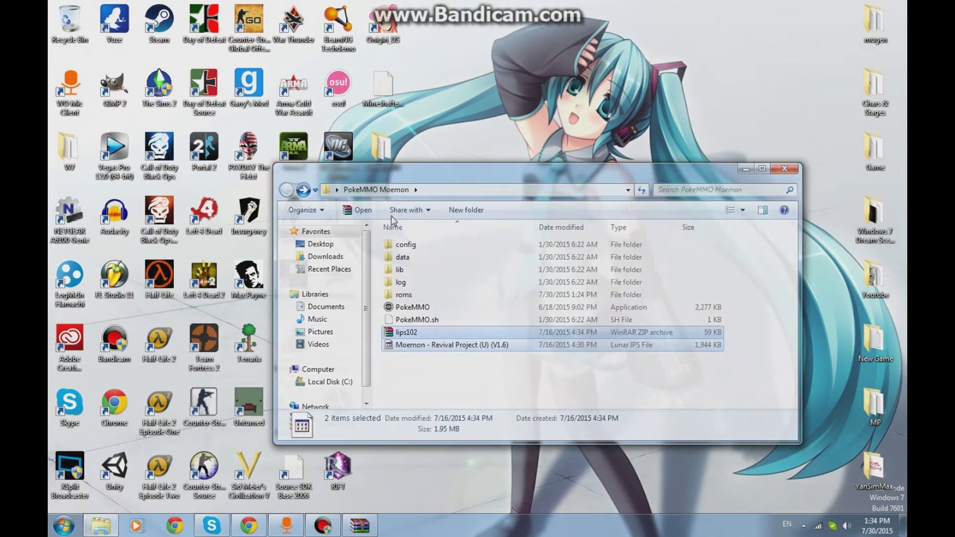
{"action": "double_click", "coordinate": [428, 306]}
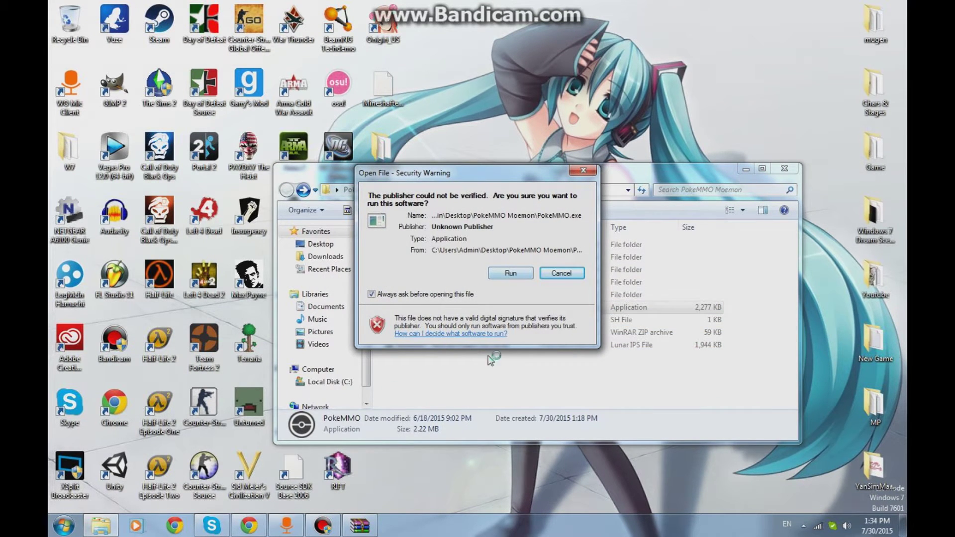
{"action": "left_click", "coordinate": [510, 274]}
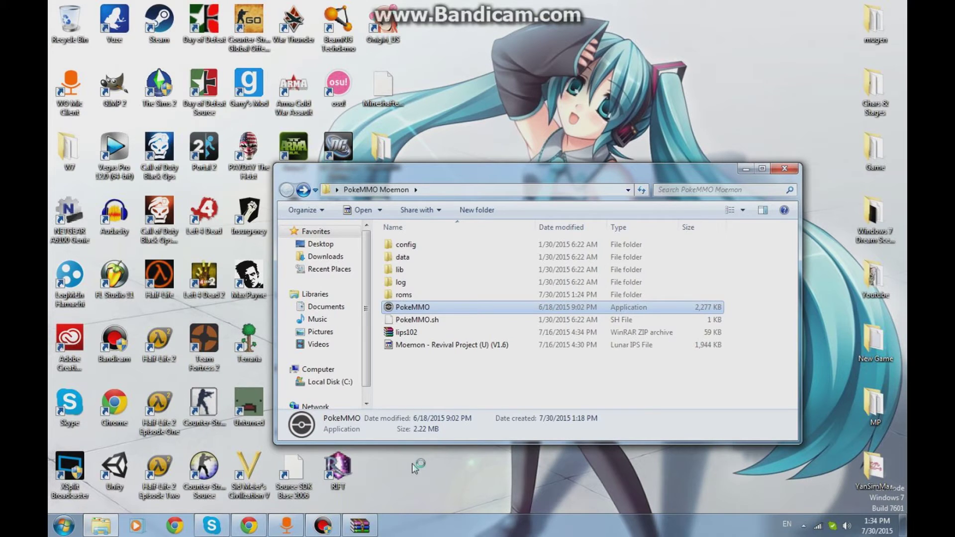
{"action": "left_click", "coordinate": [323, 525]}
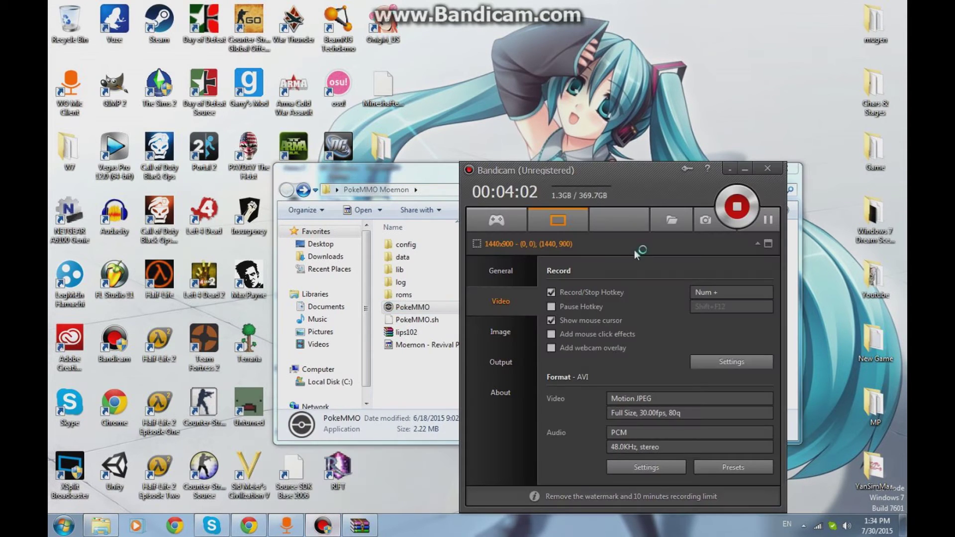
{"action": "left_click", "coordinate": [744, 172]}
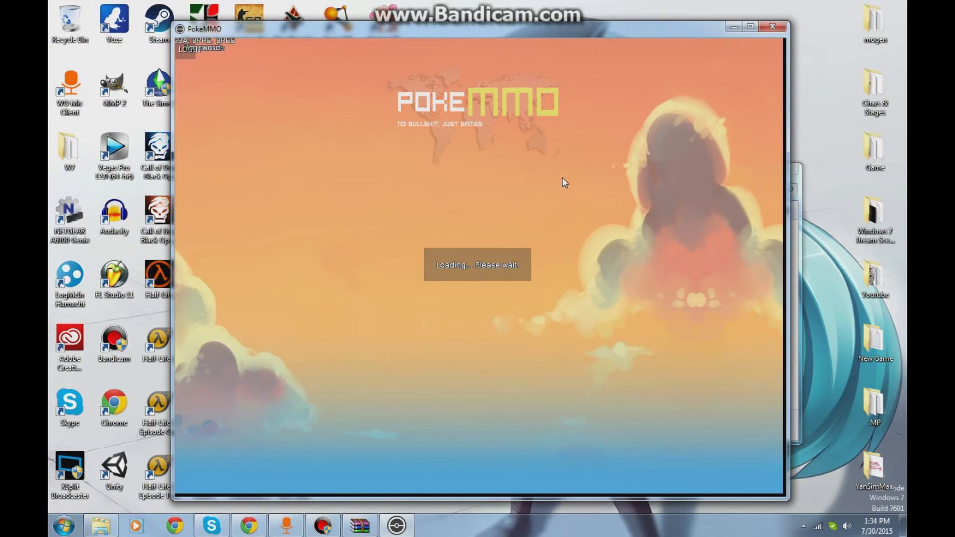
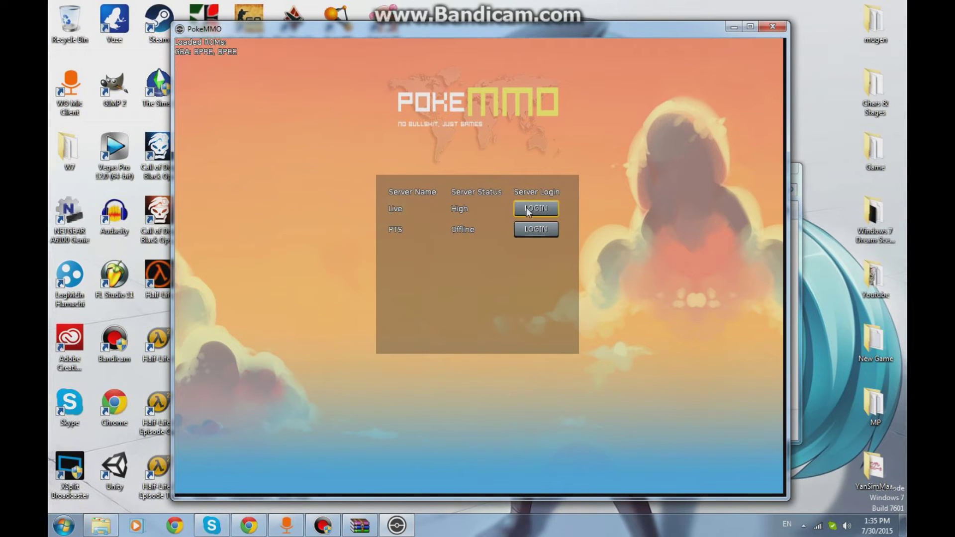
- Enter the account credentials, log in to the Live server, and select the existing character
{"action": "left_click", "coordinate": [527, 208]}
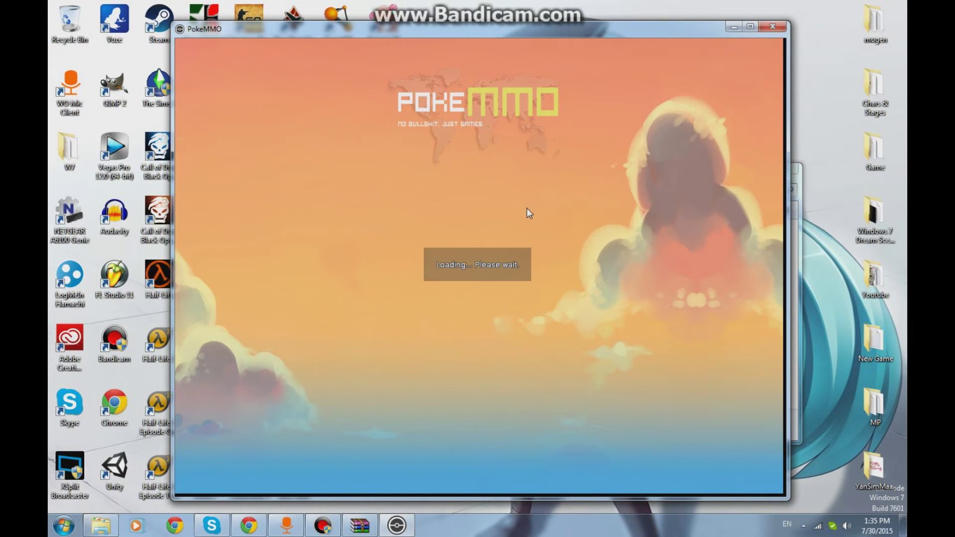
{"action": "left_click", "coordinate": [475, 251]}
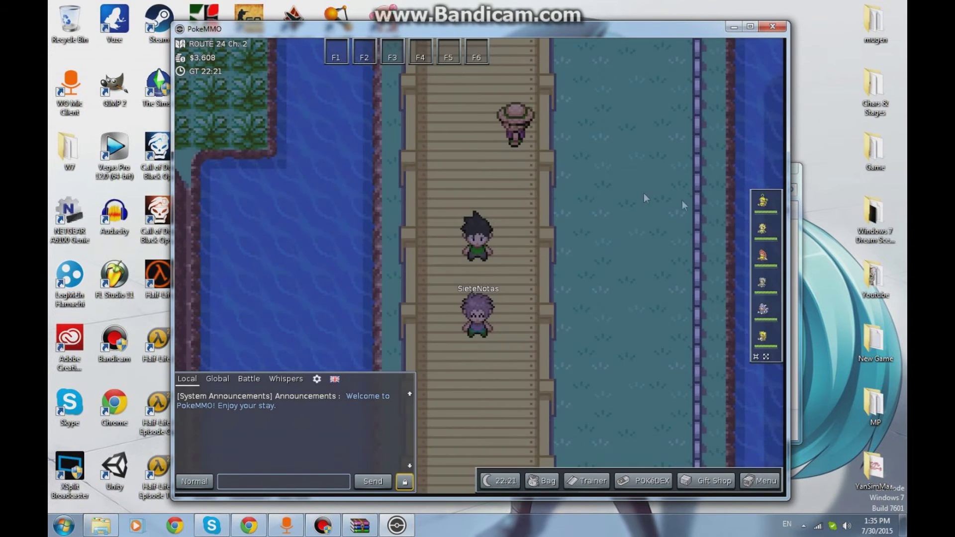
- Open the summaries of Pikachu, Mankey, Pidgeotto, Geodude, Wartortle and Sandshrew to view their Moemon sprites
{"action": "left_click", "coordinate": [762, 201]}
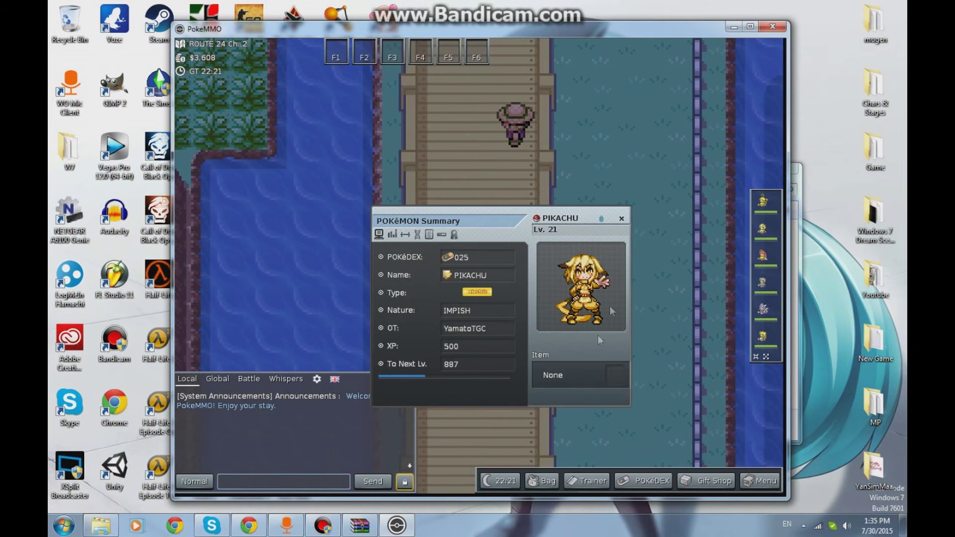
{"action": "left_click", "coordinate": [762, 230]}
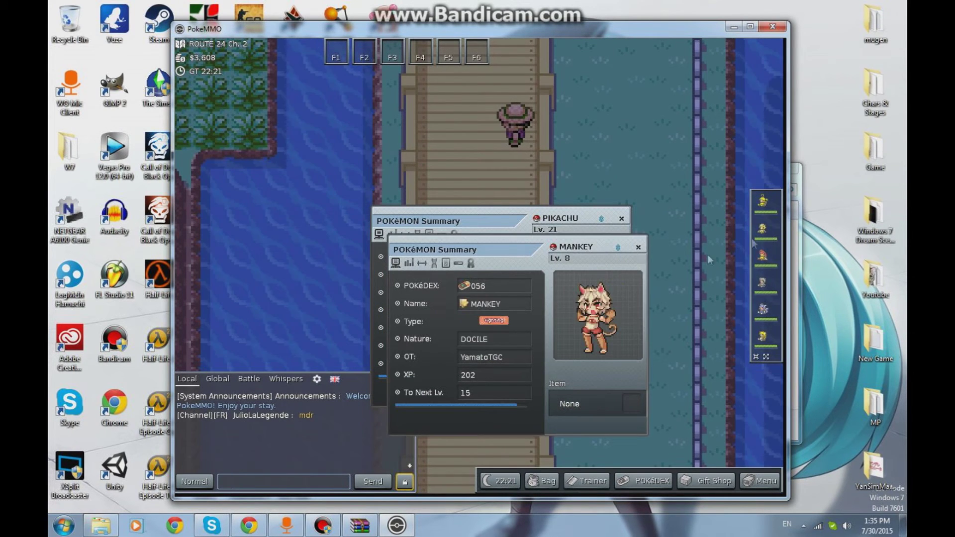
{"action": "left_click", "coordinate": [763, 258]}
{"action": "left_click", "coordinate": [764, 284]}
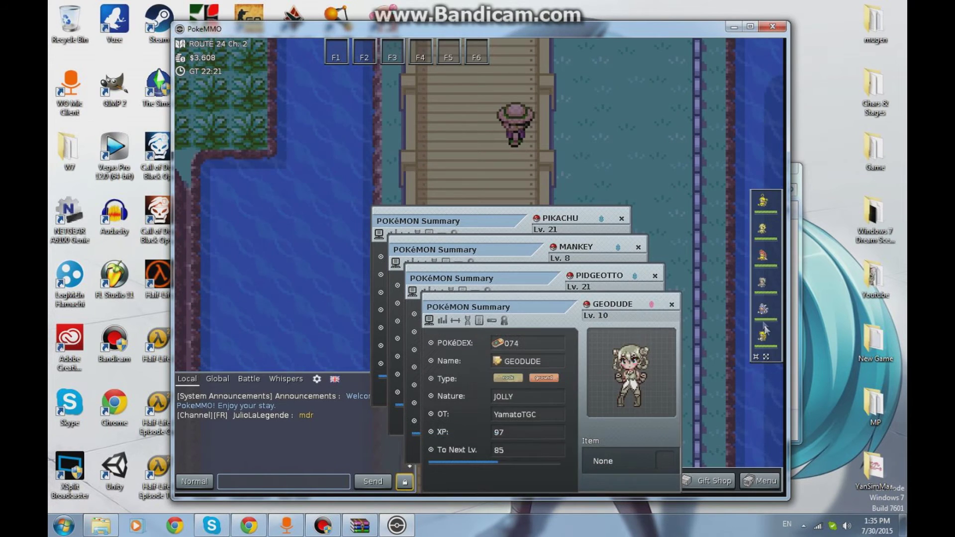
{"action": "left_click", "coordinate": [765, 312]}
{"action": "left_click", "coordinate": [763, 337]}
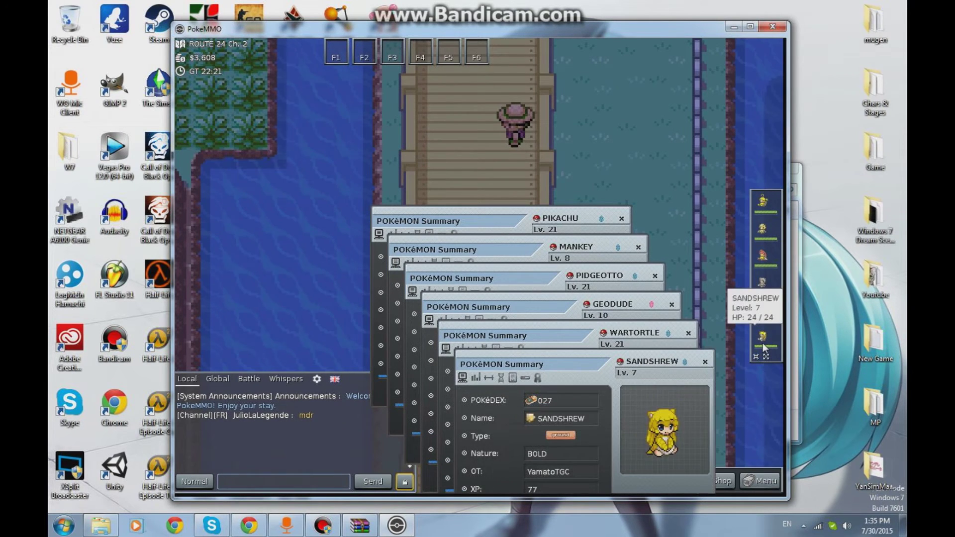
- Close all six party summaries and exit PokeMMO from the main menu
{"action": "left_click", "coordinate": [704, 361]}
{"action": "left_click", "coordinate": [684, 330]}
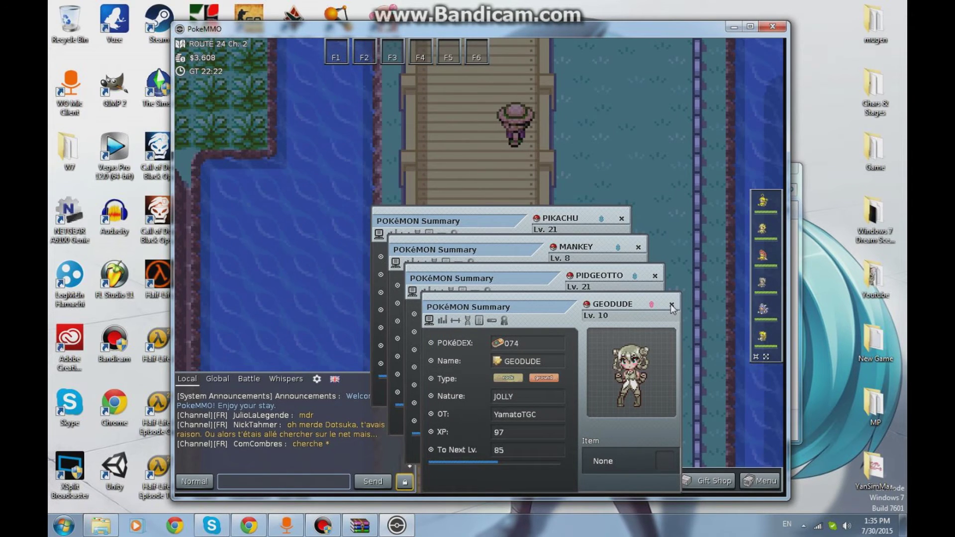
{"action": "left_click", "coordinate": [672, 304]}
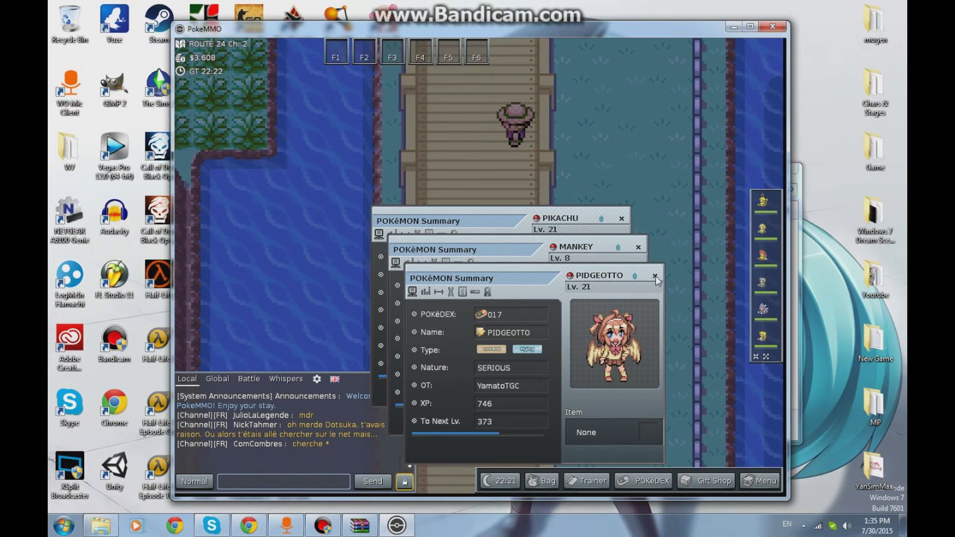
{"action": "left_click", "coordinate": [655, 276]}
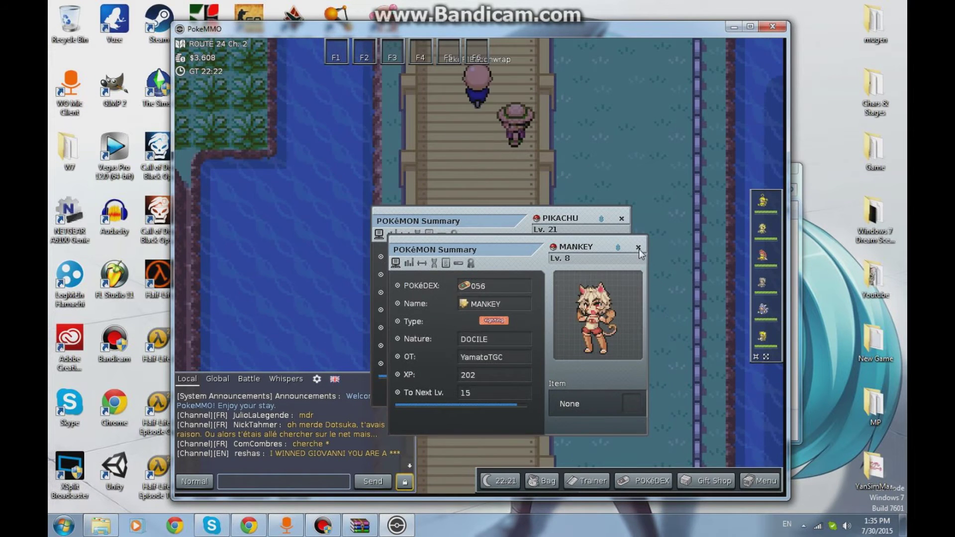
{"action": "left_click", "coordinate": [638, 247]}
{"action": "left_click", "coordinate": [622, 218]}
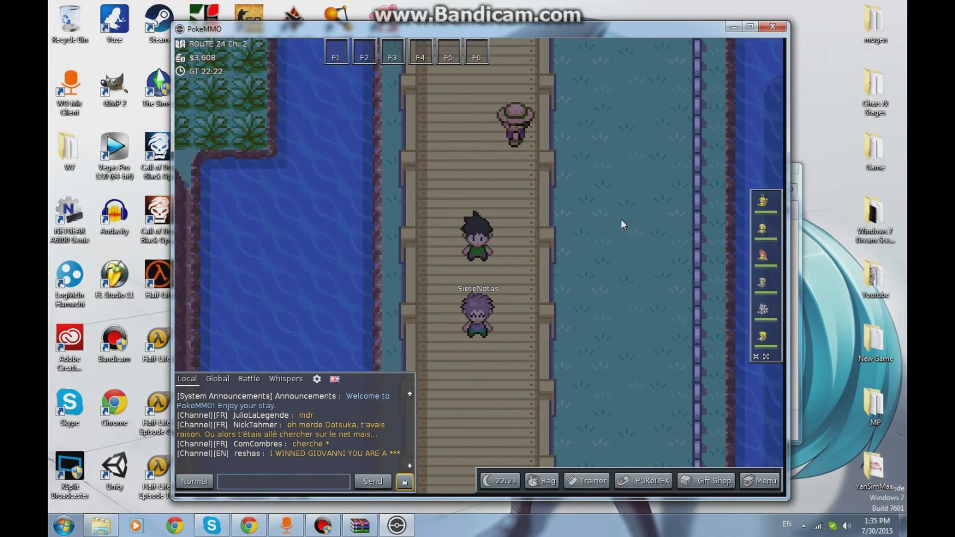
{"action": "left_click", "coordinate": [760, 480]}
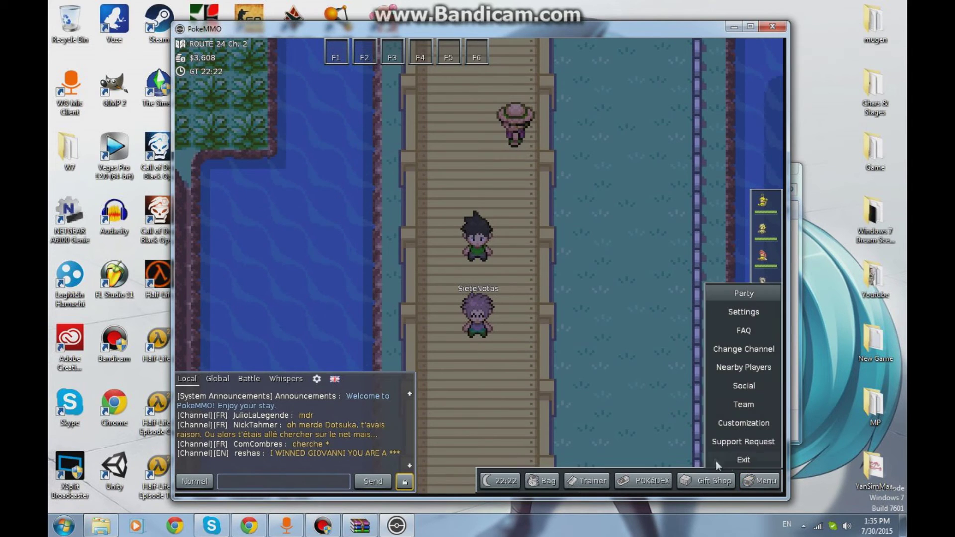
{"action": "left_click", "coordinate": [728, 462]}
{"action": "left_click", "coordinate": [485, 279]}
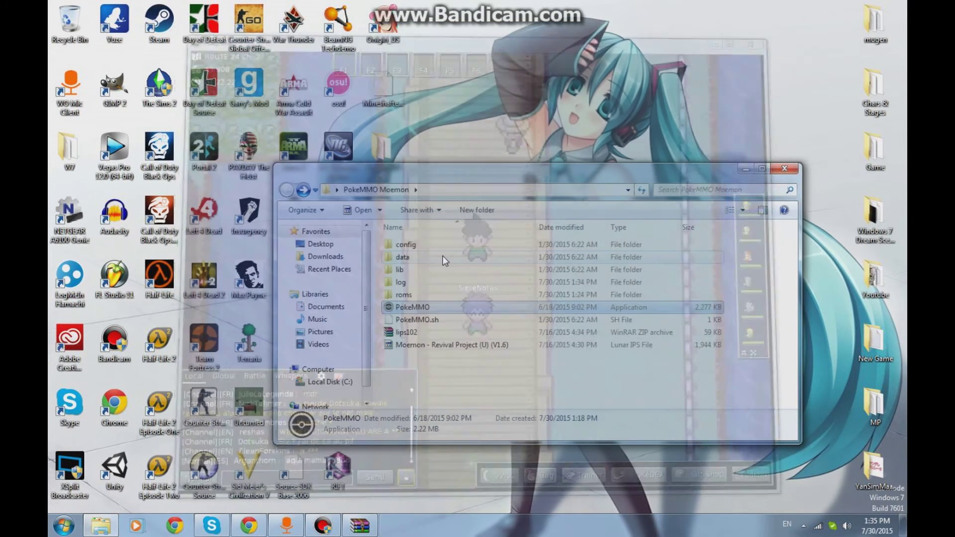
- Delete the PokeMMO Moemon folder from the desktop to the Recycle Bin
{"action": "left_click", "coordinate": [746, 169]}
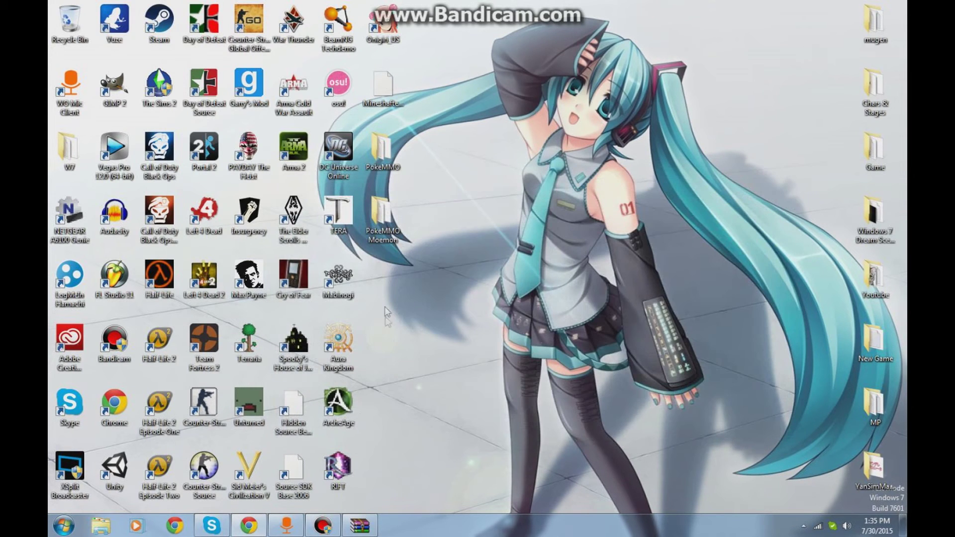
{"action": "double_click", "coordinate": [381, 219]}
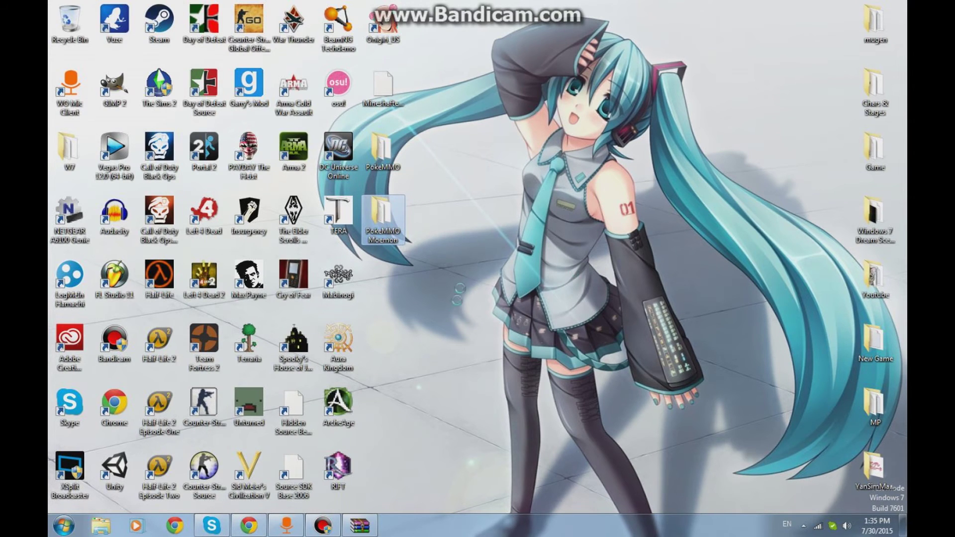
{"action": "key", "text": "shift+F10"}
{"action": "left_click", "coordinate": [433, 434]}
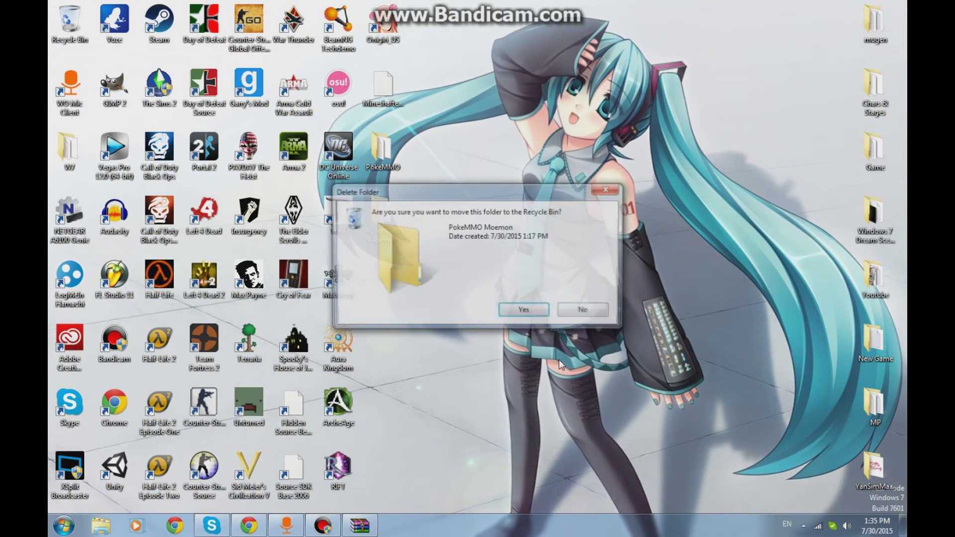
{"action": "left_click", "coordinate": [528, 306]}
- Permanently delete the PokeMMO Moemon folder from the Recycle Bin, leaving it empty
{"action": "double_click", "coordinate": [70, 22]}
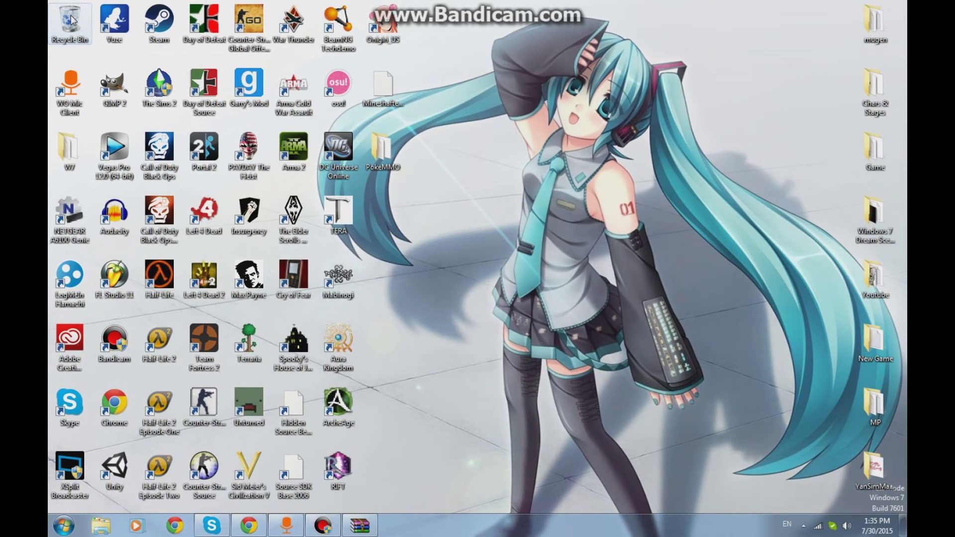
{"action": "right_click", "coordinate": [447, 242]}
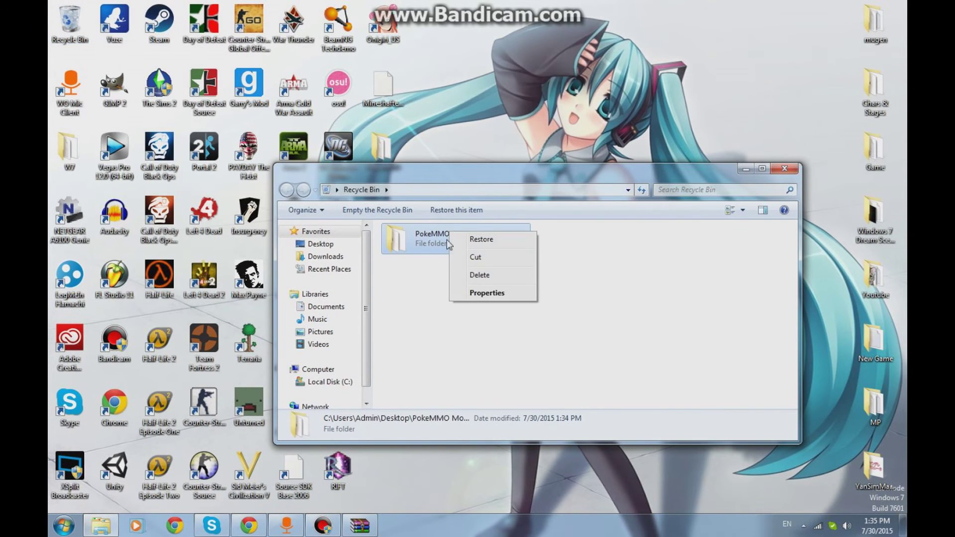
{"action": "left_click", "coordinate": [479, 275]}
{"action": "left_click", "coordinate": [526, 307]}
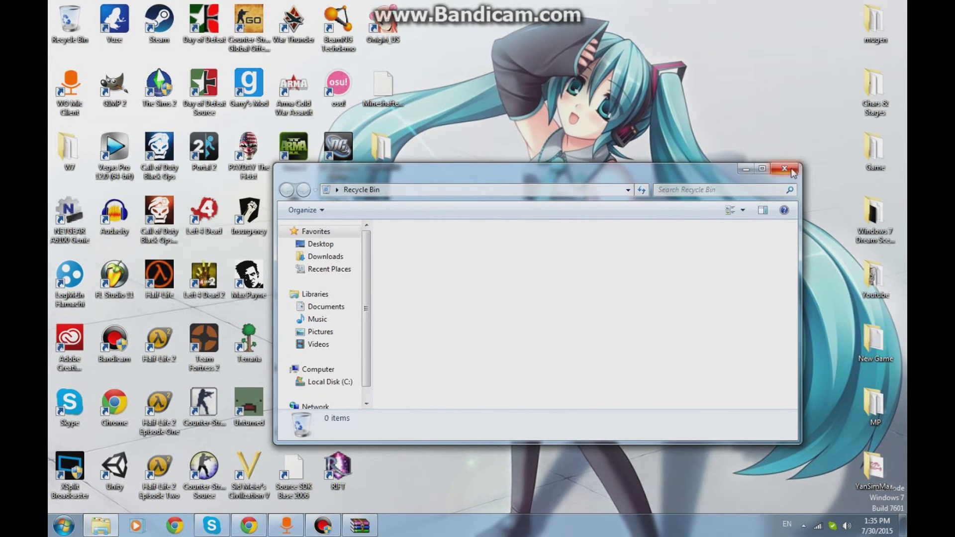
{"action": "left_click", "coordinate": [784, 169]}
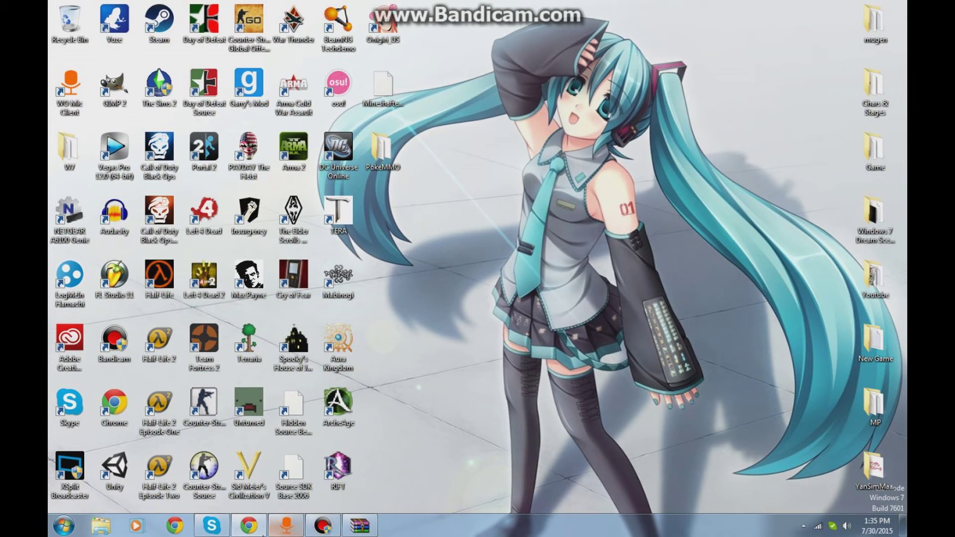
- Restore Chrome and switch to the PokeMMO #2 - Moemon Edition video tab
{"action": "left_click", "coordinate": [244, 528]}
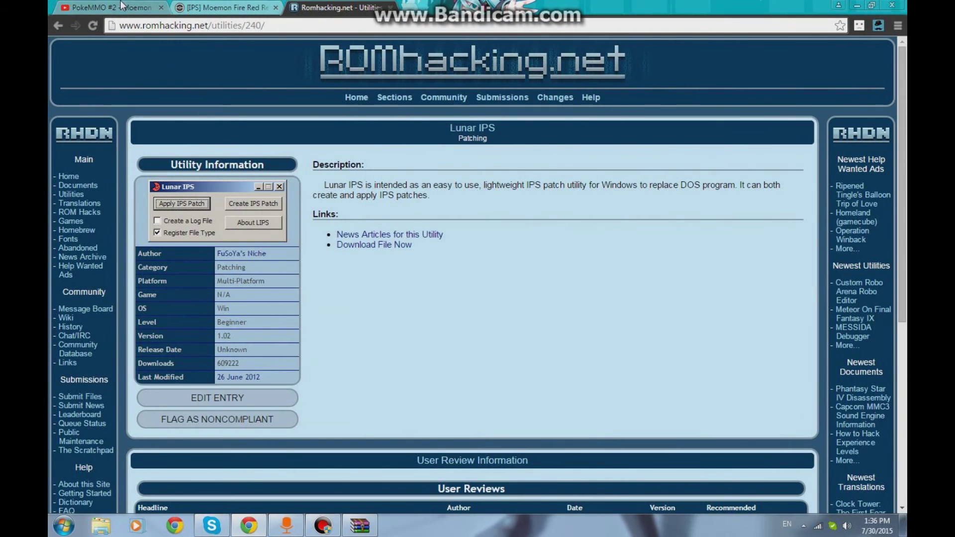
{"action": "left_click", "coordinate": [109, 8]}
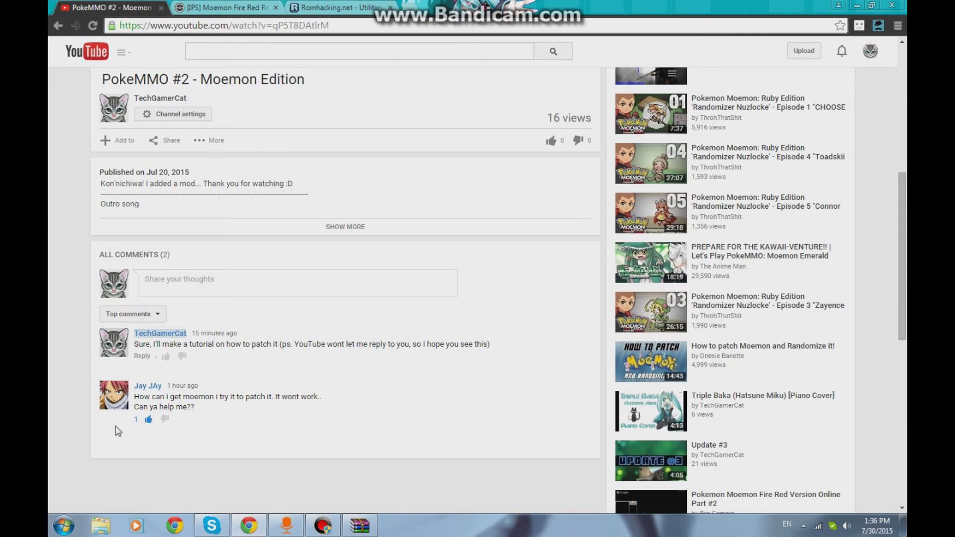
- From a new tab, open YouTube's account settings and follow Edit through to the channel's Google+ About page
{"action": "left_click", "coordinate": [413, 8]}
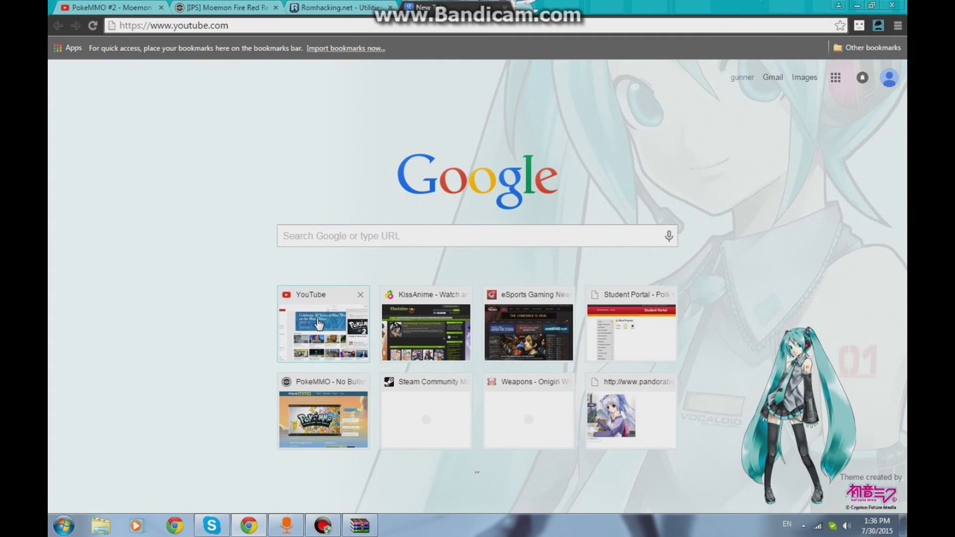
{"action": "left_click", "coordinate": [319, 324]}
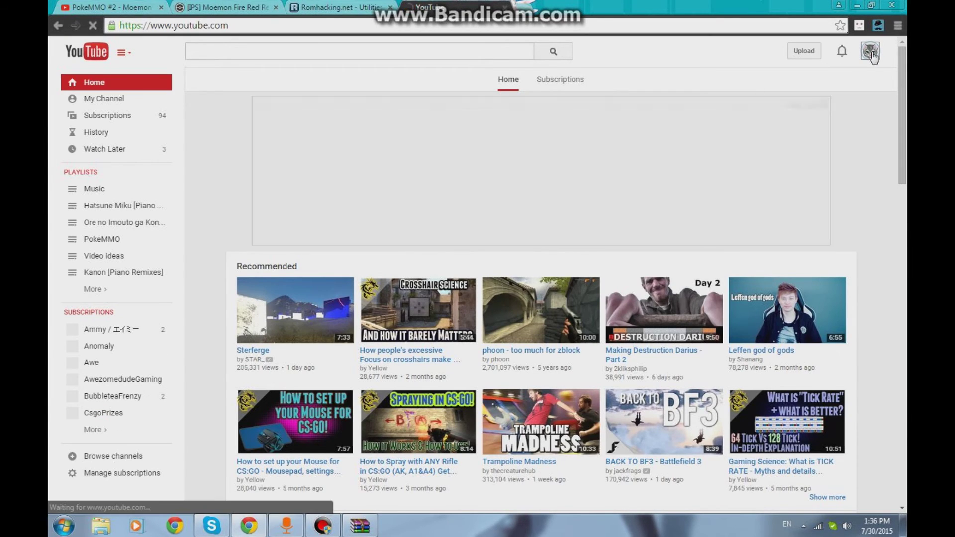
{"action": "left_click", "coordinate": [871, 53]}
{"action": "left_click", "coordinate": [849, 131]}
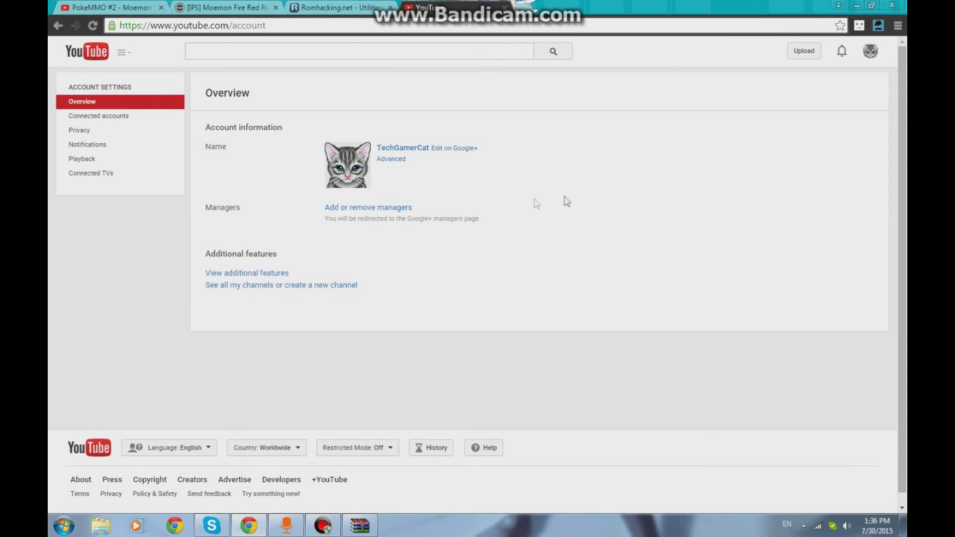
{"action": "left_click", "coordinate": [454, 151]}
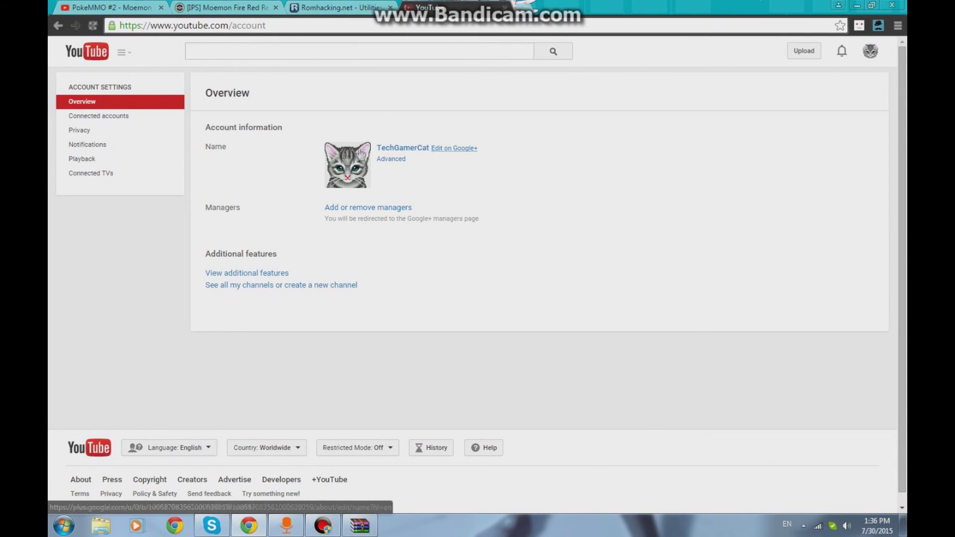
{"action": "left_click", "coordinate": [464, 152]}
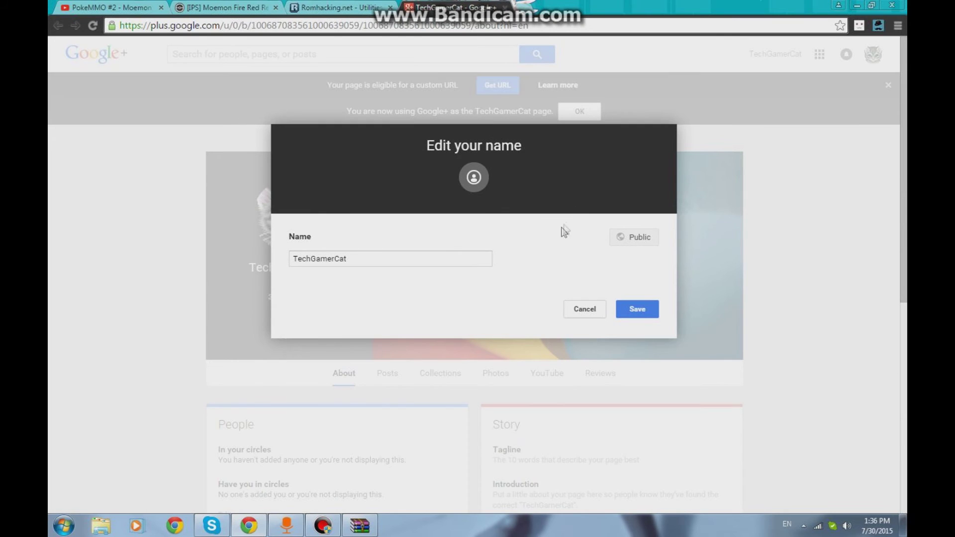
- Dismiss the name edit and open Google+ Settings, leaving notifications limited to Extended circles
{"action": "left_click", "coordinate": [579, 306]}
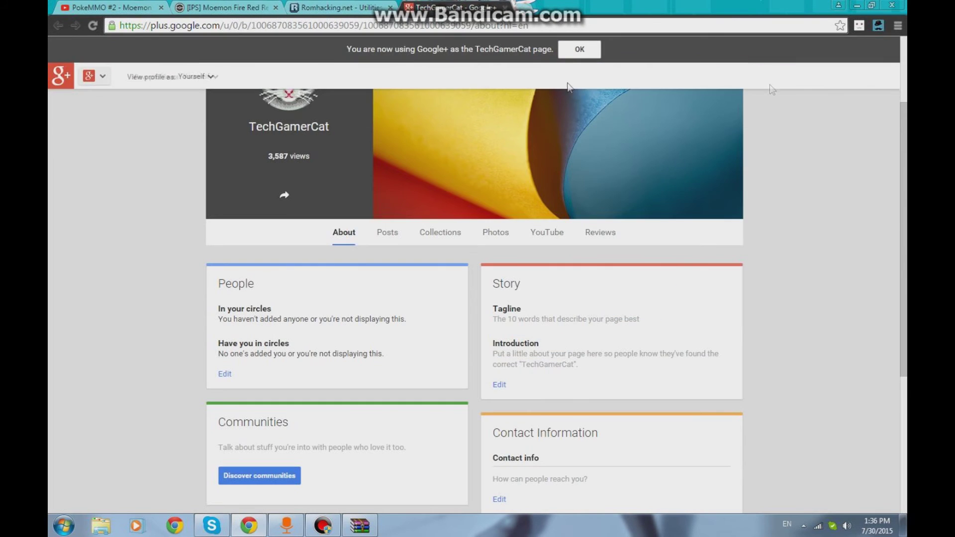
{"action": "left_click", "coordinate": [555, 243]}
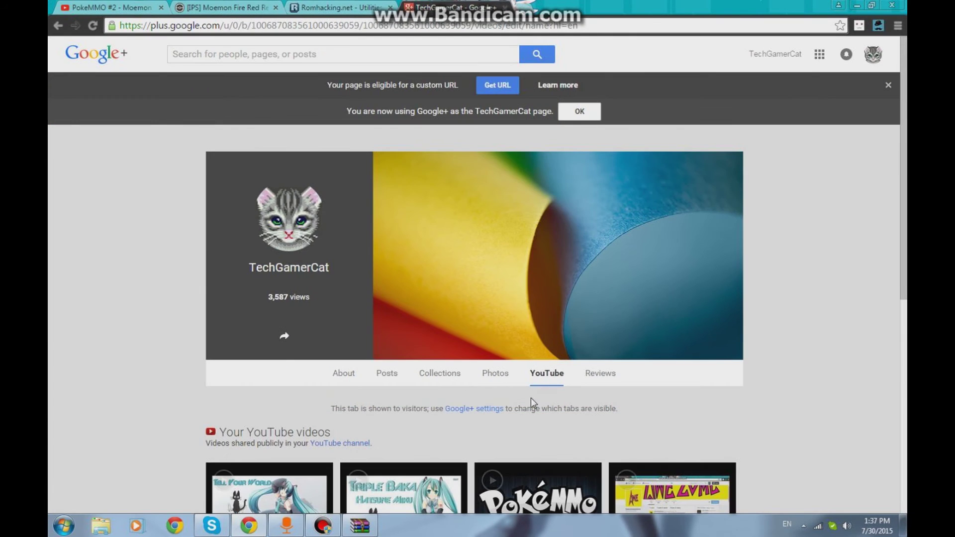
{"action": "left_click", "coordinate": [472, 409]}
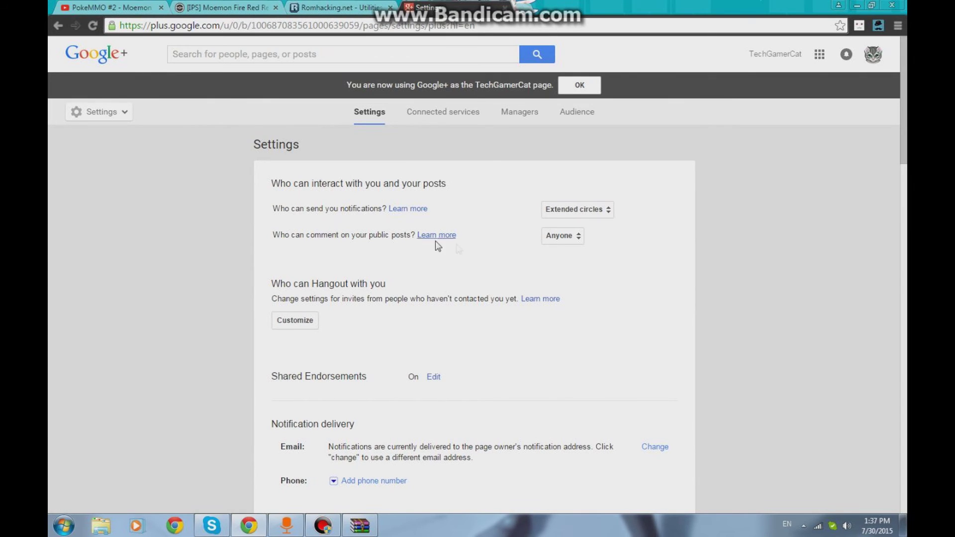
{"action": "left_click", "coordinate": [571, 238]}
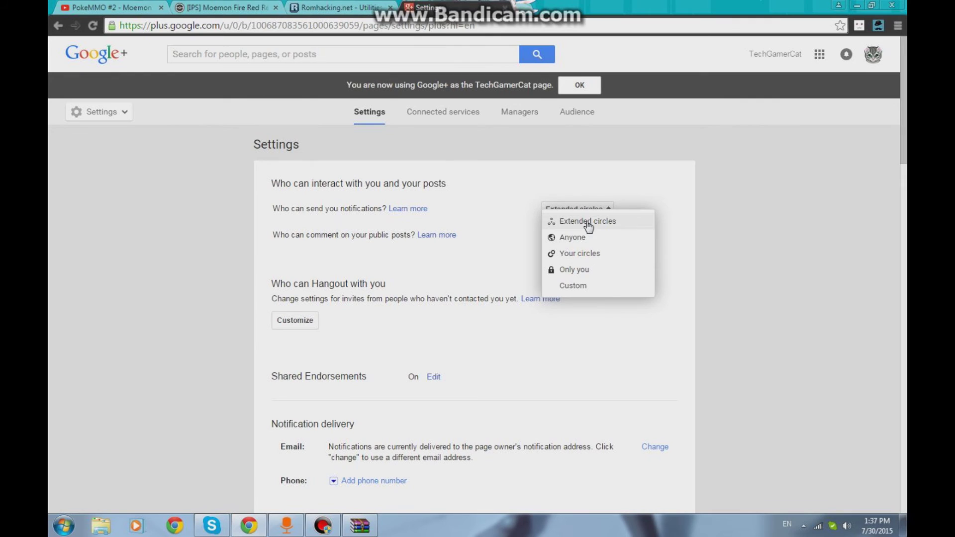
{"action": "left_click", "coordinate": [595, 319]}
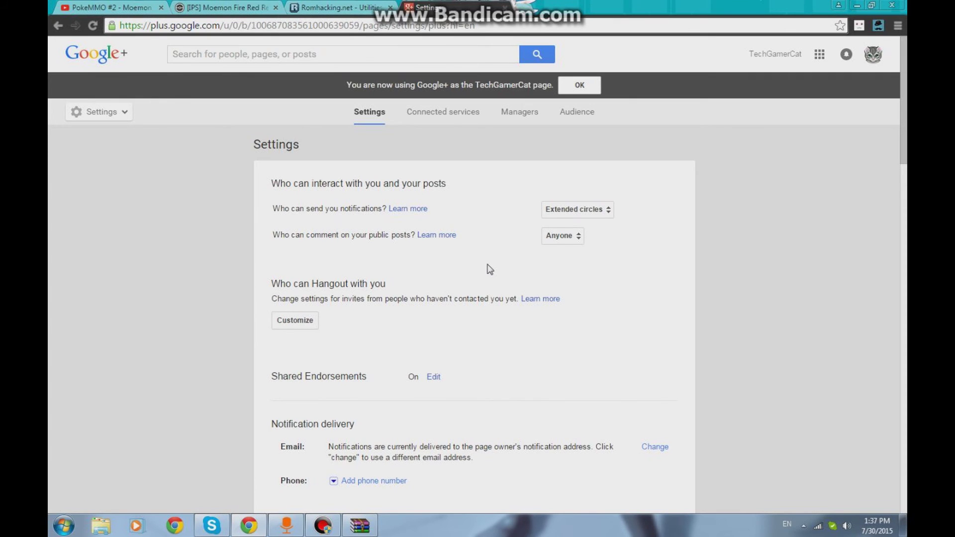
{"action": "left_click", "coordinate": [323, 526]}
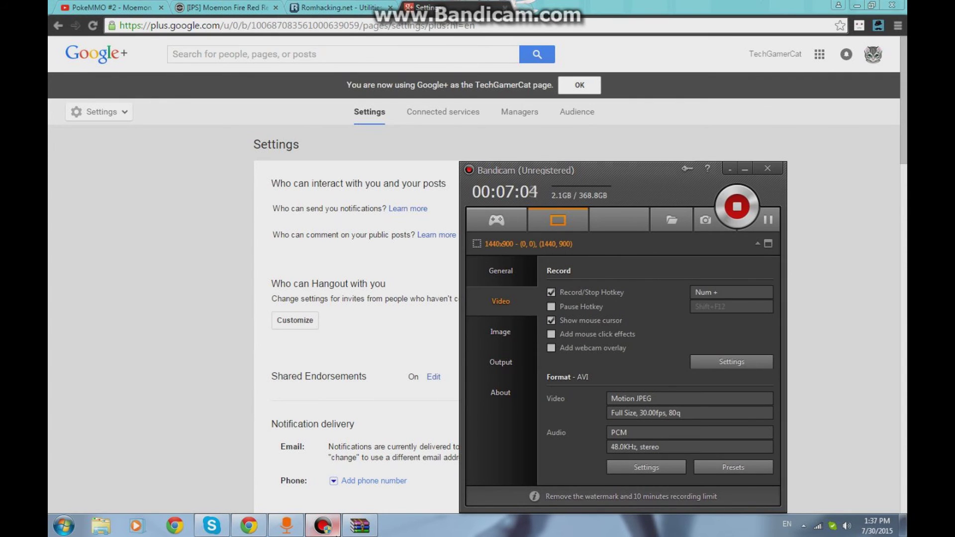
- Close the Google+ Settings tab and switch back to the 'PokeMMO #2 - Moemon Edition' video
{"action": "left_click", "coordinate": [323, 525]}
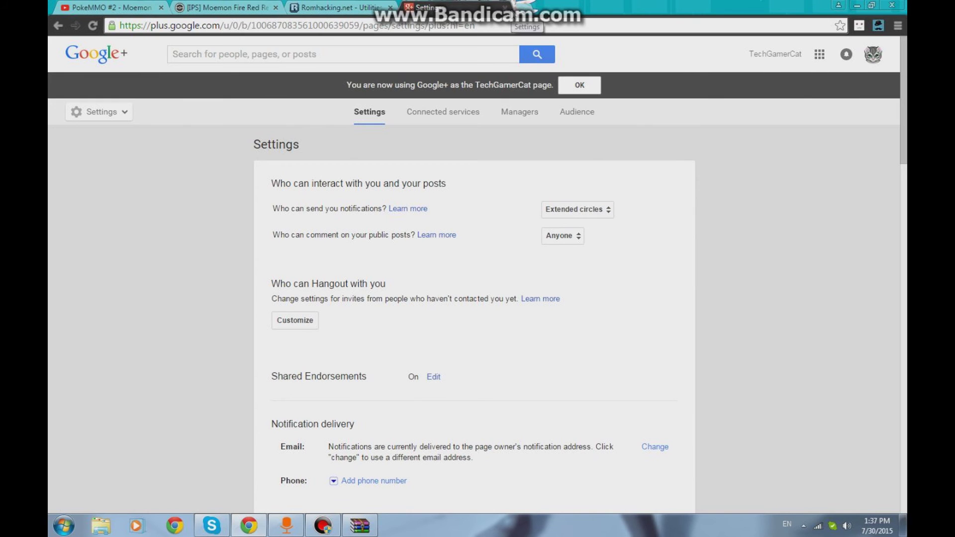
{"action": "left_click", "coordinate": [505, 7]}
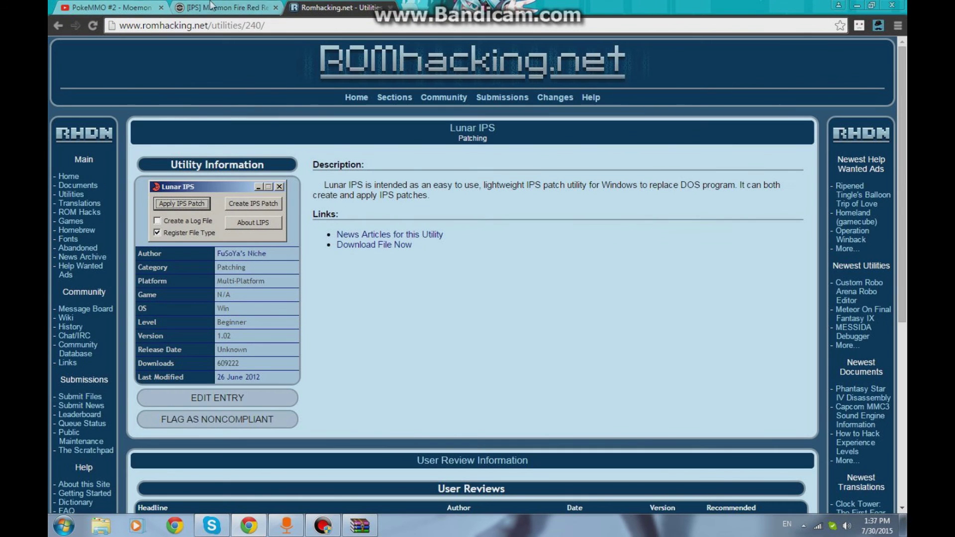
{"action": "left_click", "coordinate": [106, 7]}
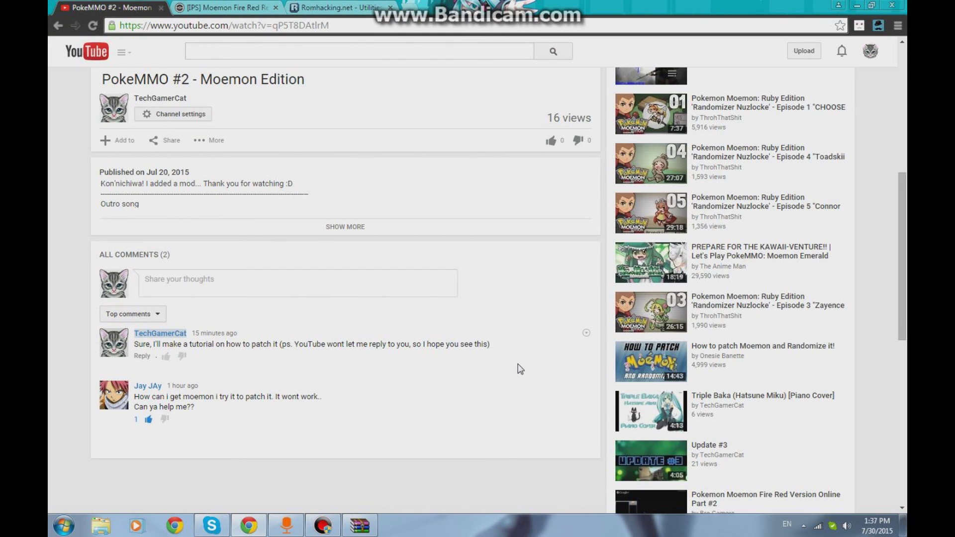